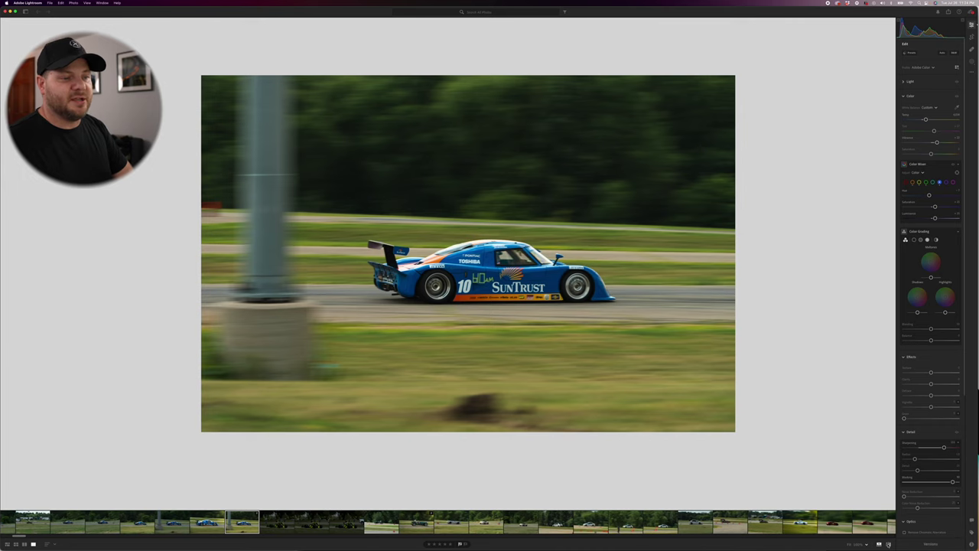
- Compare the original and edited versions of the blue SunTrust car photo with the pole
{"action": "left_click", "coordinate": [888, 544]}
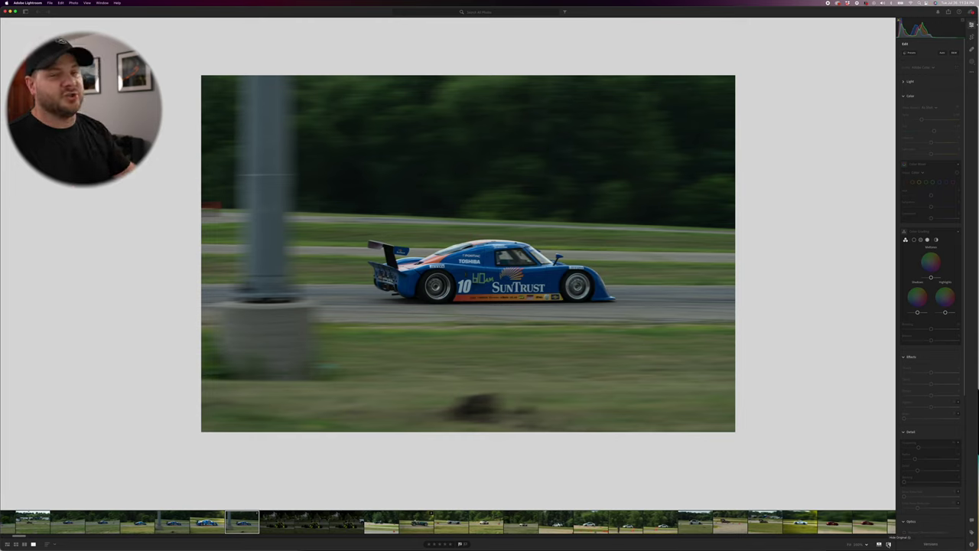
{"action": "left_click", "coordinate": [888, 544]}
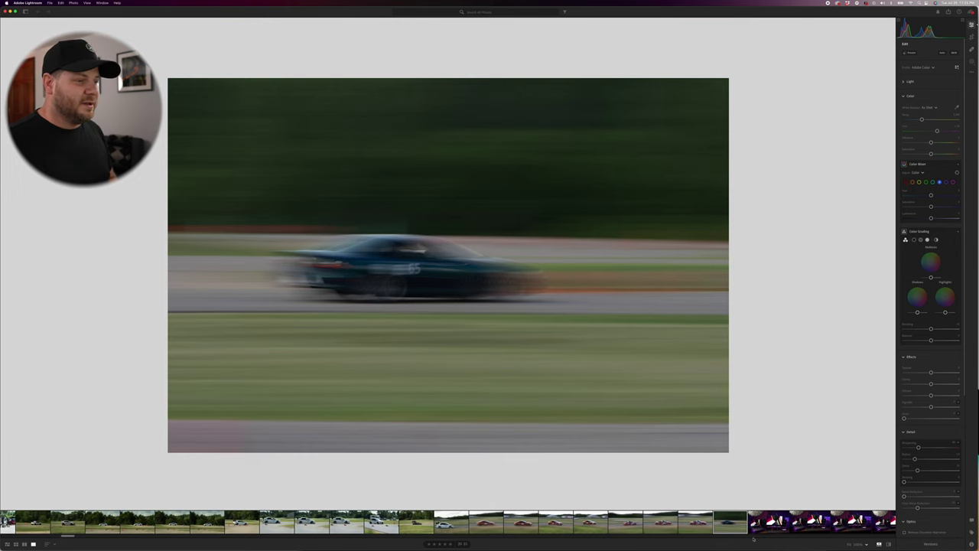
- Review the unedited panning shots one by one, from the red 990 Mazda through the 506 coupe to the white 707 sedan
{"action": "left_click", "coordinate": [698, 525]}
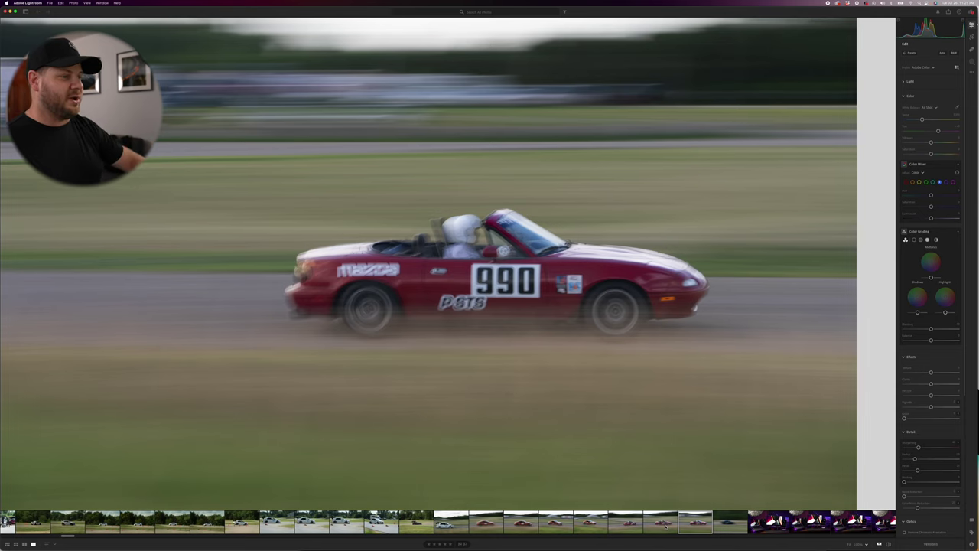
{"action": "left_click", "coordinate": [666, 526]}
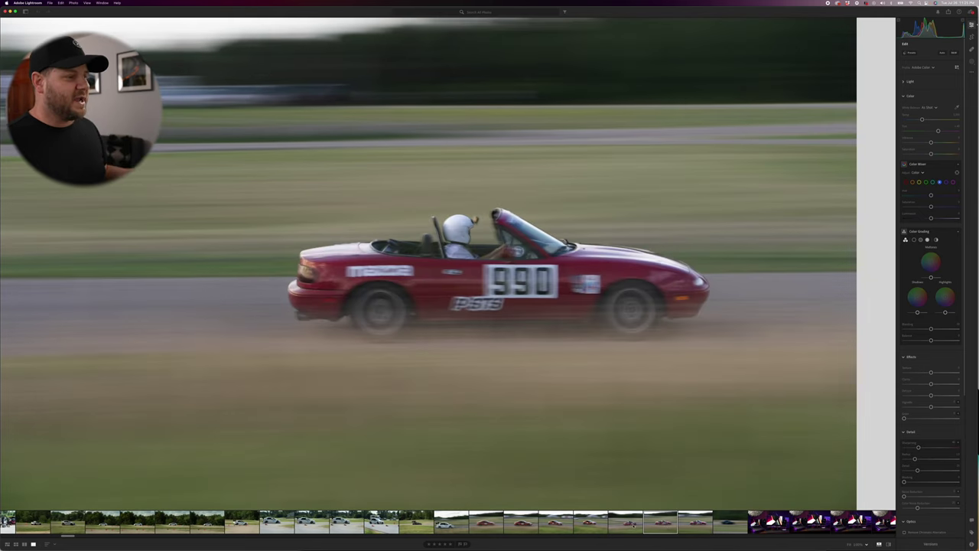
{"action": "left_click", "coordinate": [633, 524]}
{"action": "left_click", "coordinate": [590, 525]}
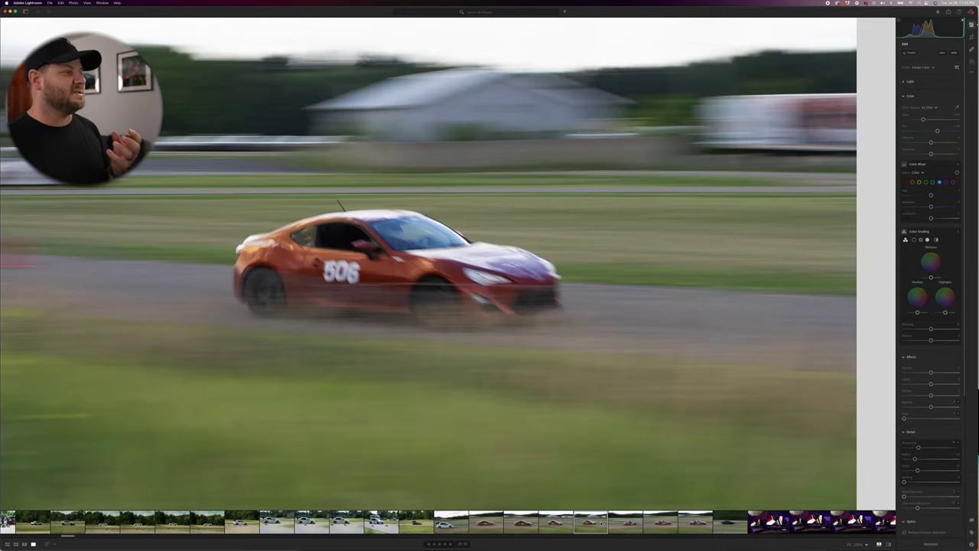
{"action": "left_click", "coordinate": [556, 524]}
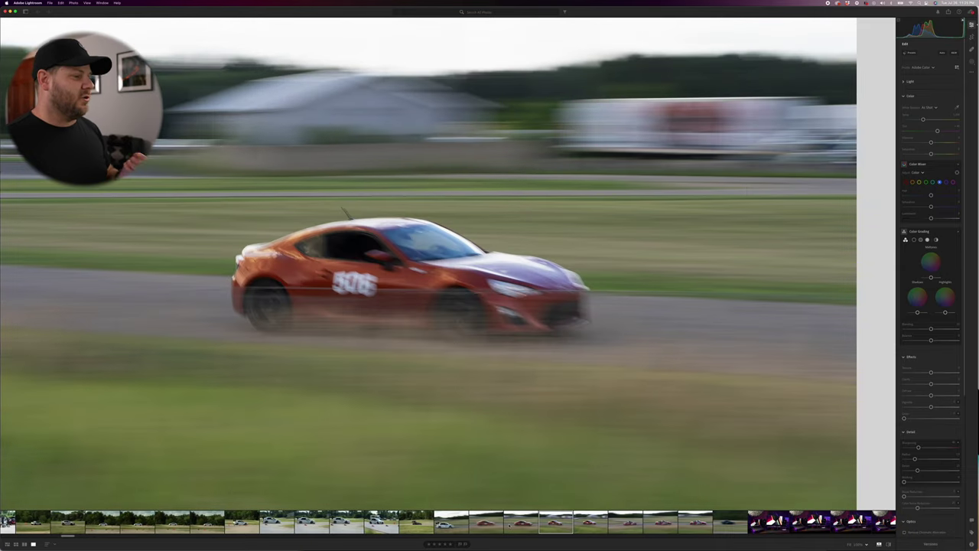
{"action": "left_click", "coordinate": [521, 524]}
{"action": "left_click", "coordinate": [486, 525]}
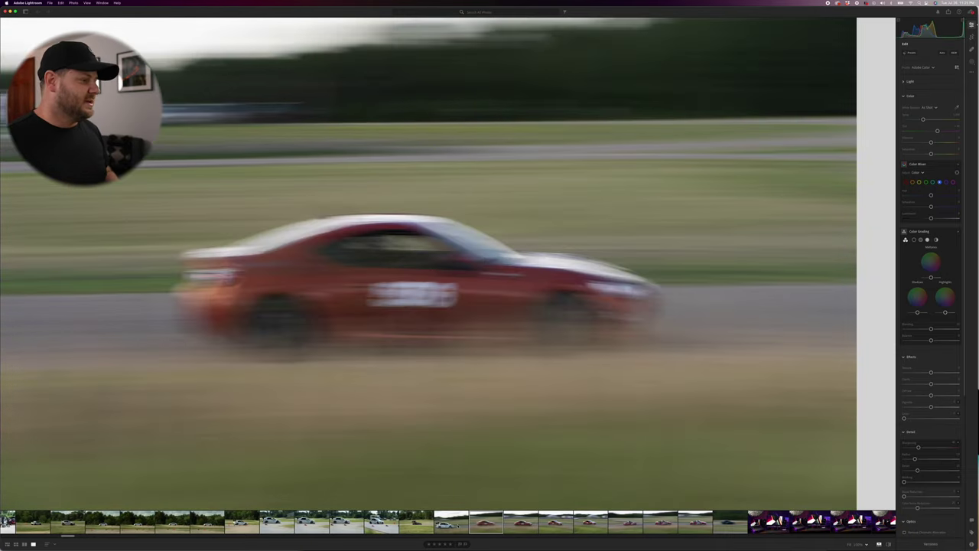
{"action": "left_click", "coordinate": [451, 525]}
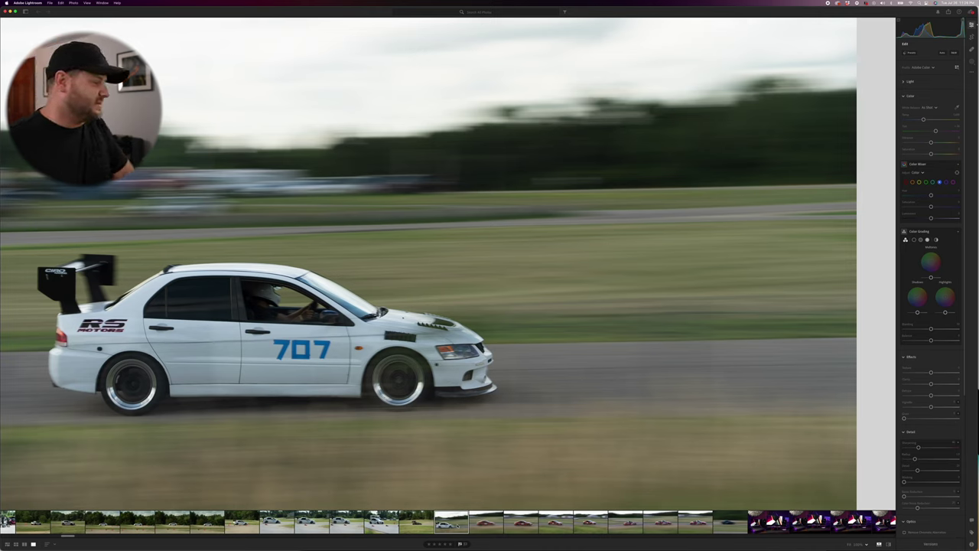
- Find the series of the red 506 coupe in front of dark trees and compare its frames for sharpness and blur
{"action": "scroll", "coordinate": [450, 522], "scroll_direction": "left", "scroll_amount": 10}
{"action": "scroll", "coordinate": [450, 522], "scroll_direction": "left", "scroll_amount": 10}
{"action": "scroll", "coordinate": [450, 522], "scroll_direction": "left", "scroll_amount": 5}
{"action": "left_click", "coordinate": [287, 522]}
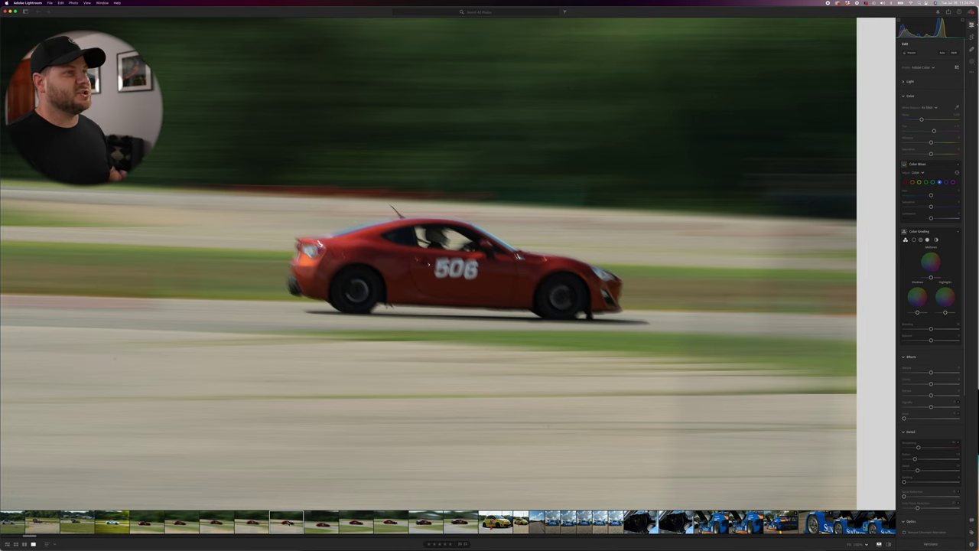
{"action": "left_click", "coordinate": [258, 523]}
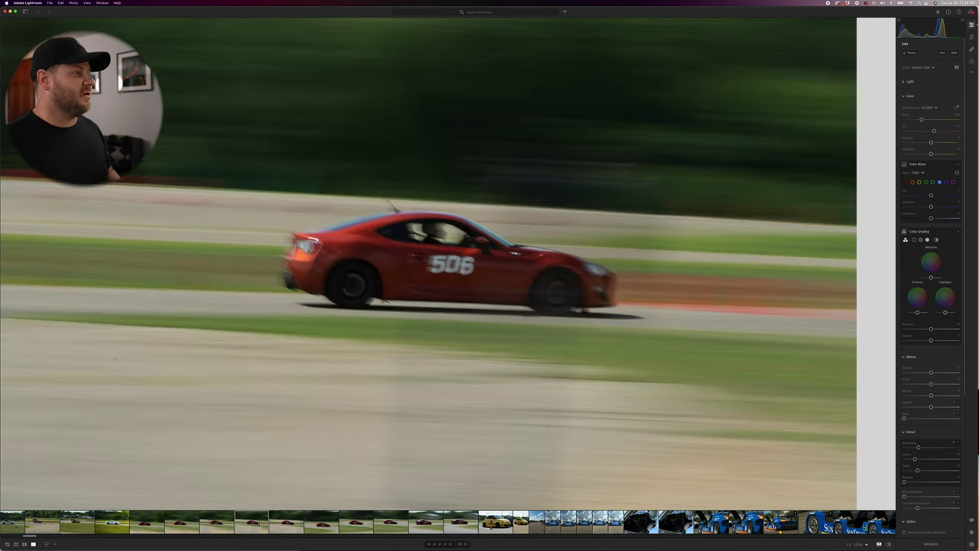
{"action": "left_click", "coordinate": [276, 525]}
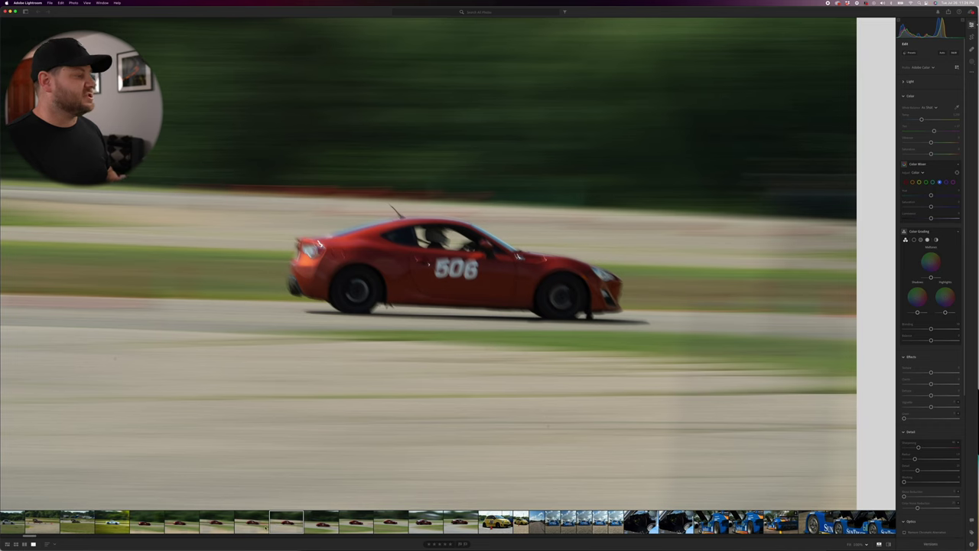
{"action": "left_click", "coordinate": [252, 523]}
{"action": "left_click", "coordinate": [217, 523]}
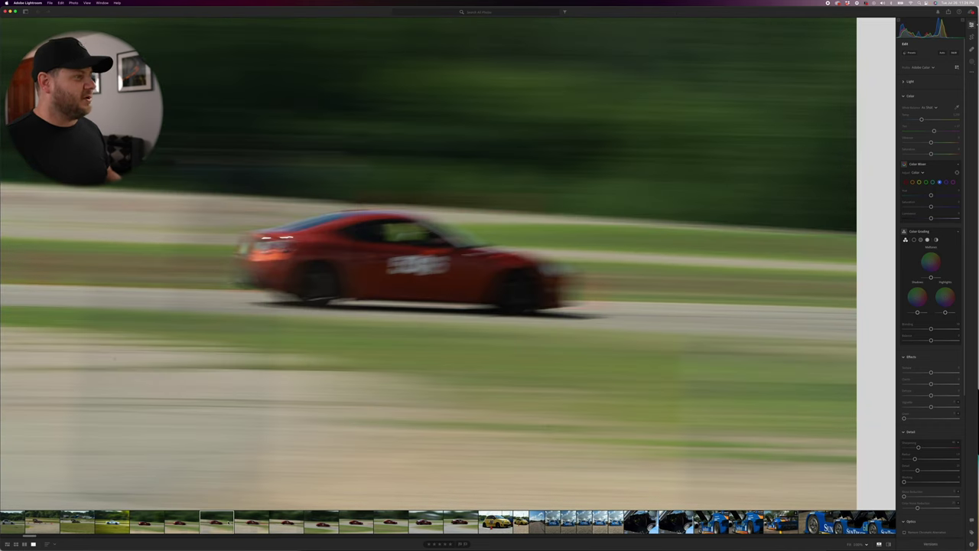
{"action": "left_click", "coordinate": [182, 523]}
{"action": "left_click", "coordinate": [147, 523]}
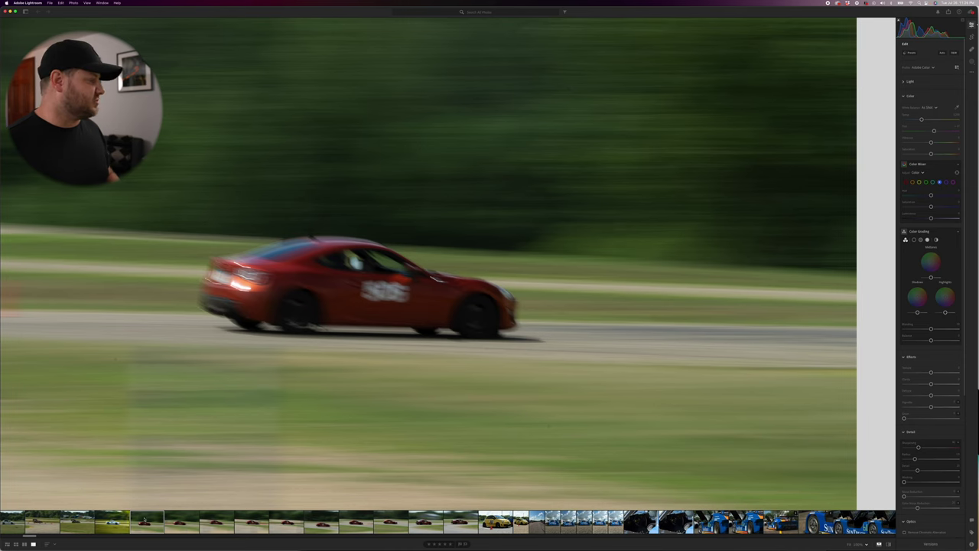
- Open the edited photo of the white Mazda number 150 and compare it with its original version
{"action": "scroll", "coordinate": [144, 520], "scroll_direction": "up", "scroll_amount": 3}
{"action": "left_click", "coordinate": [215, 529]}
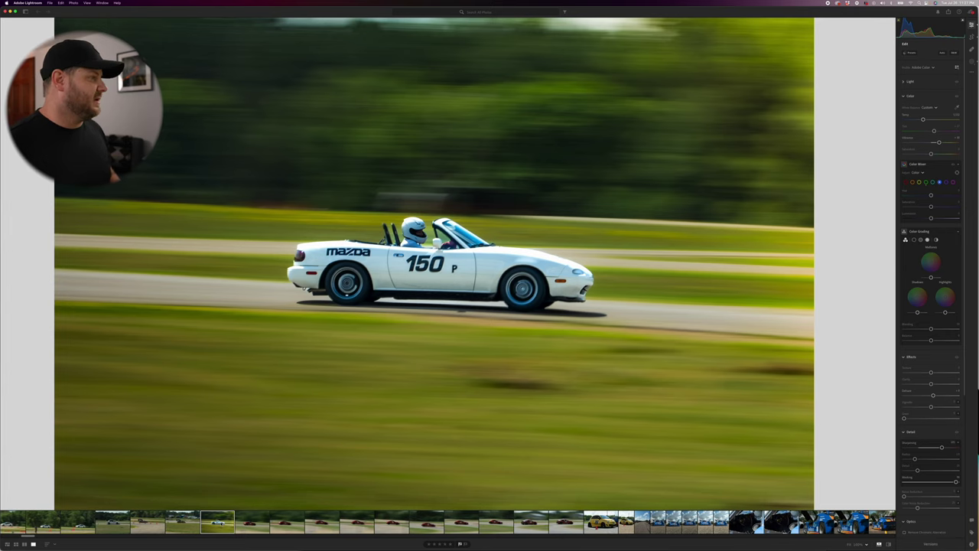
{"action": "key", "text": "backslash"}
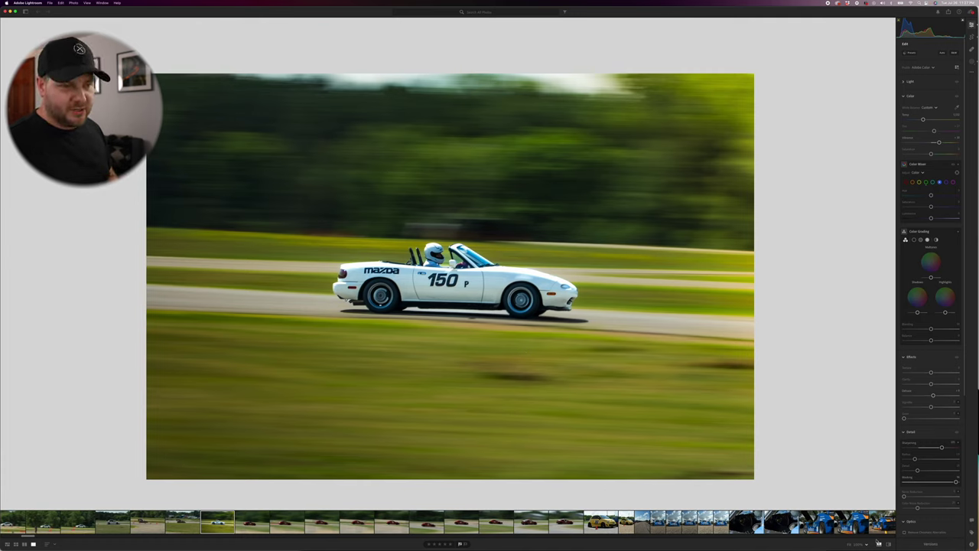
{"action": "left_click", "coordinate": [887, 543]}
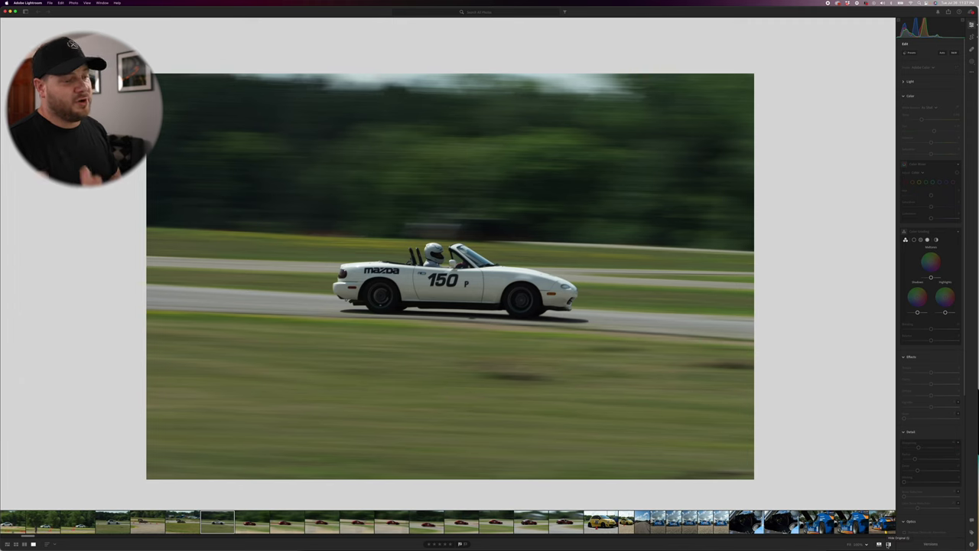
{"action": "left_click", "coordinate": [888, 543]}
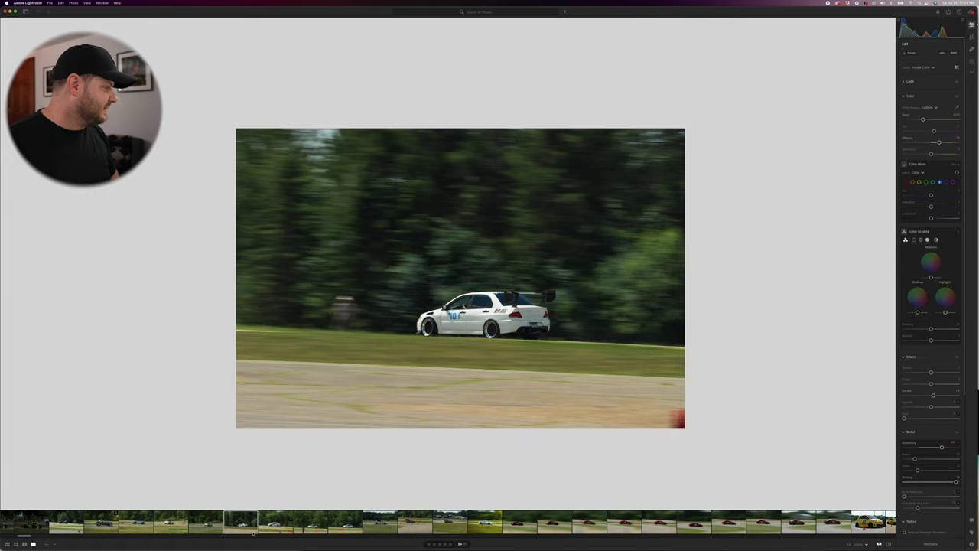
- View the edited photos of the green 711 roadster, the close-cropped blue SunTrust car and the dark 24 CS convertible
{"action": "left_click", "coordinate": [413, 522]}
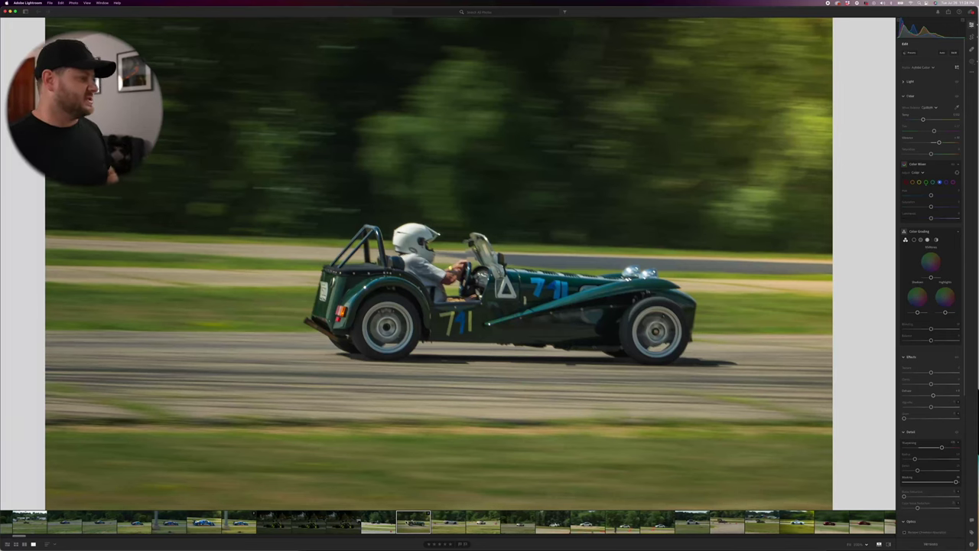
{"action": "left_click", "coordinate": [203, 522]}
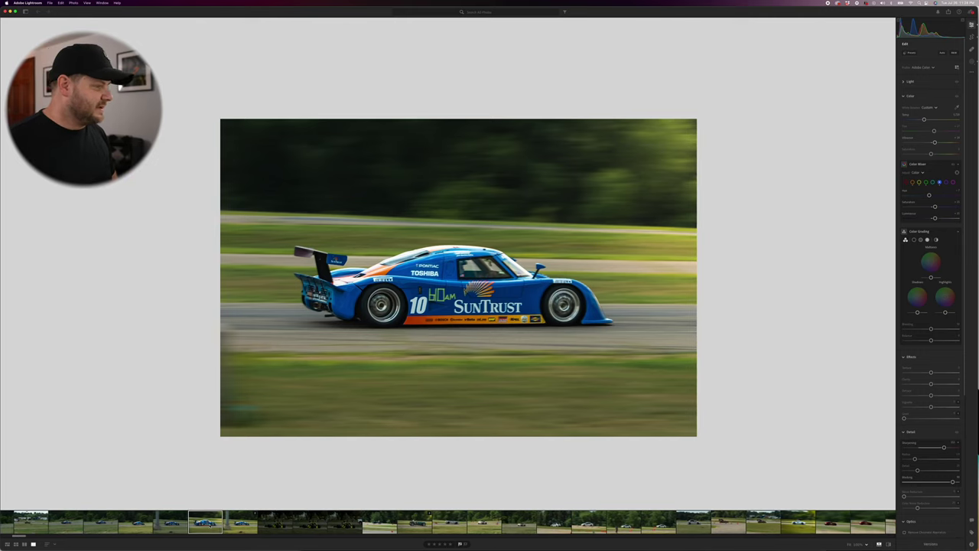
{"action": "scroll", "coordinate": [8, 527], "scroll_direction": "down", "scroll_amount": 5}
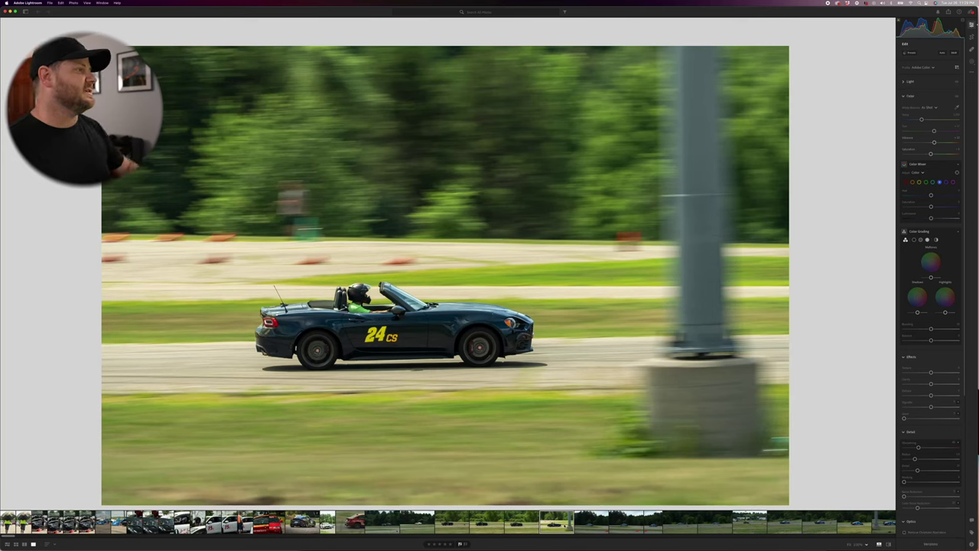
- Open the unedited photo of the blue SunTrust car beside the pole, raising its highlights and whites slightly and its shadows strongly
{"action": "scroll", "coordinate": [447, 522], "scroll_direction": "down", "scroll_amount": 10}
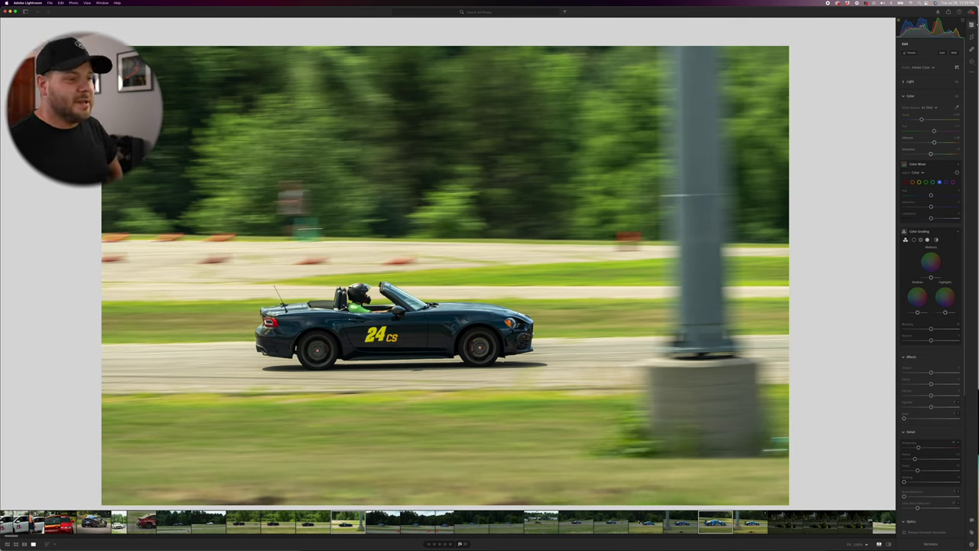
{"action": "scroll", "coordinate": [448, 523], "scroll_direction": "right", "scroll_amount": 5}
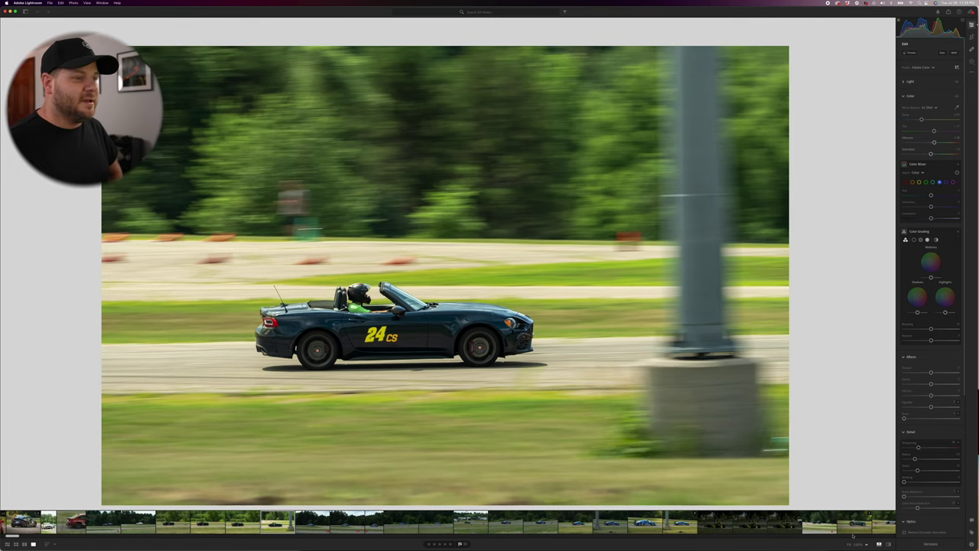
{"action": "scroll", "coordinate": [853, 535], "scroll_direction": "right", "scroll_amount": 2}
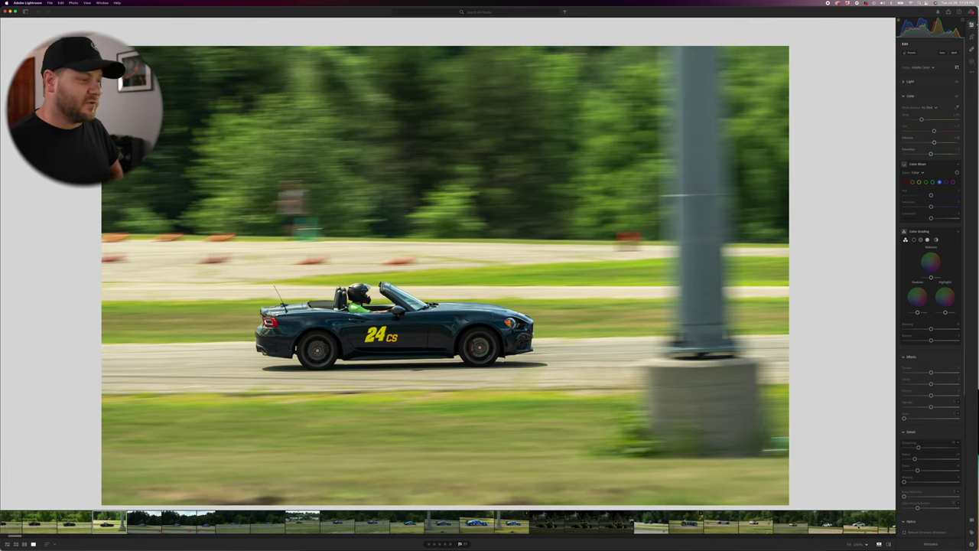
{"action": "left_click", "coordinate": [442, 523]}
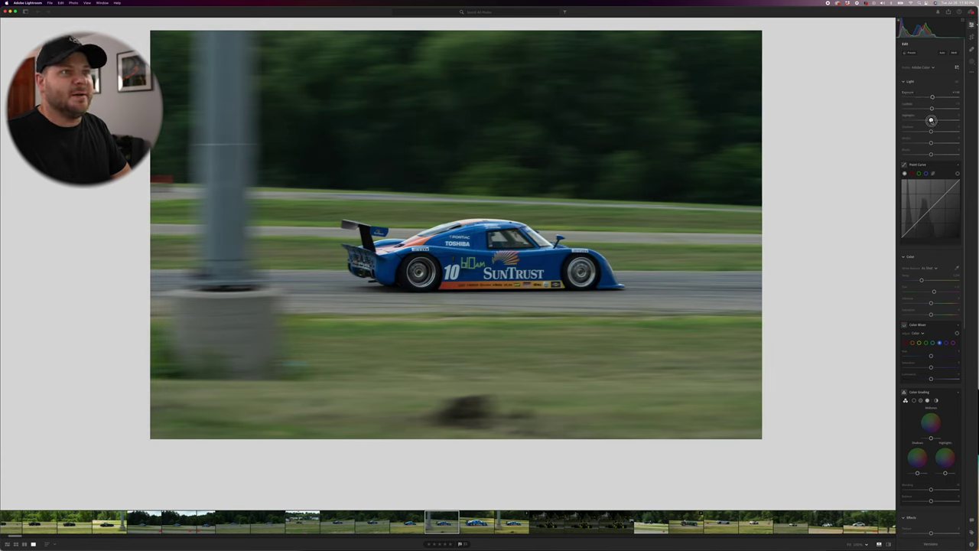
{"action": "left_click_drag", "start_coordinate": [928, 120], "coordinate": [955, 130]}
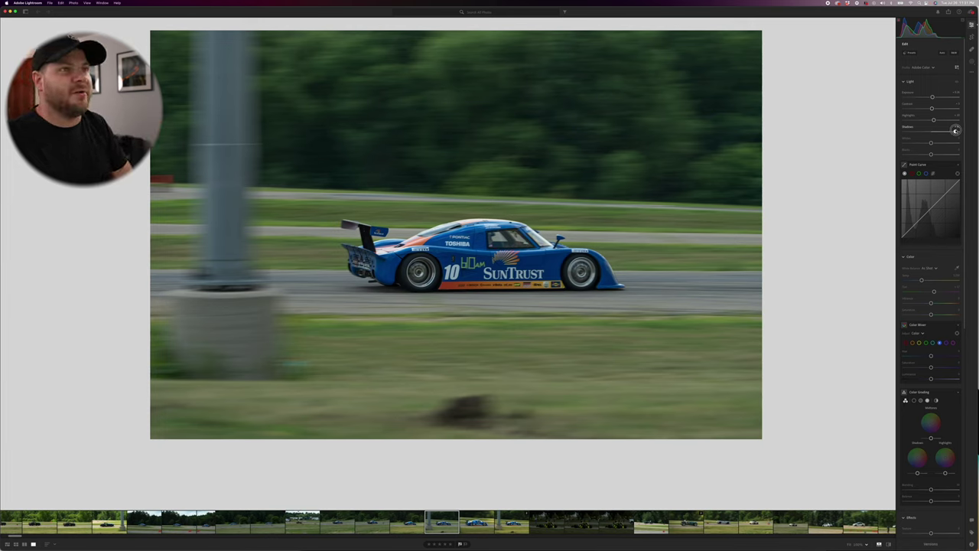
{"action": "left_click_drag", "start_coordinate": [931, 143], "coordinate": [935, 143]}
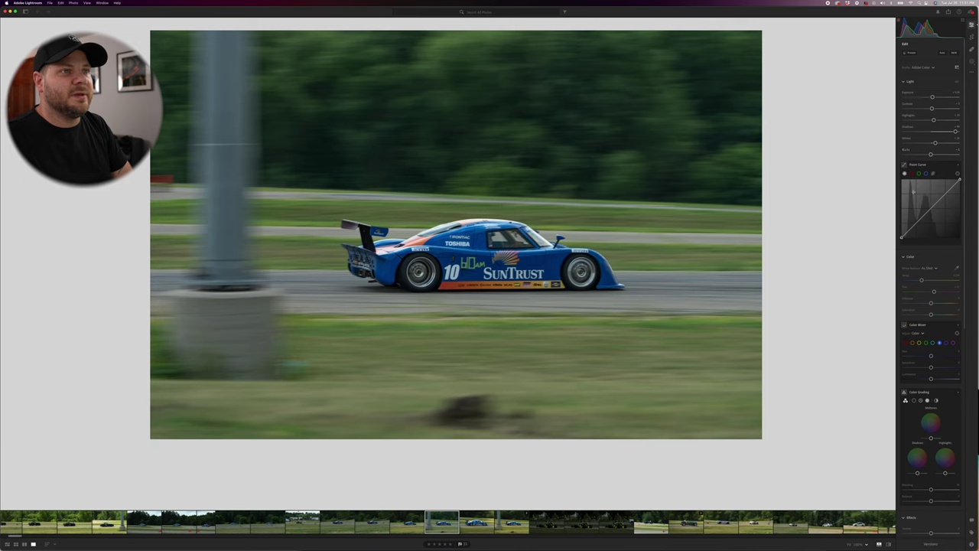
- Shape a gentle S-curve in the photo's point curve, lowering the dark tones and lifting the bright tones slightly
{"action": "left_click", "coordinate": [915, 225]}
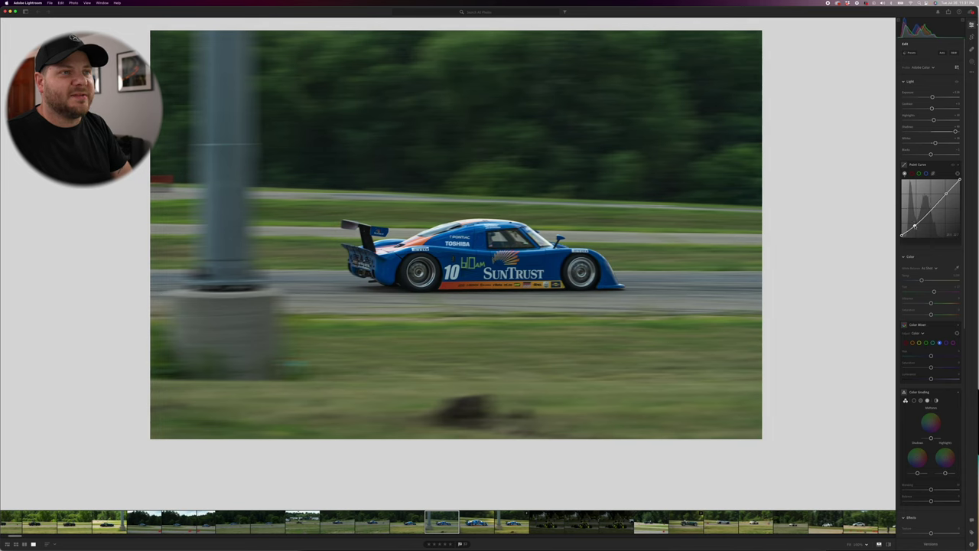
{"action": "left_click_drag", "start_coordinate": [947, 193], "coordinate": [943, 194]}
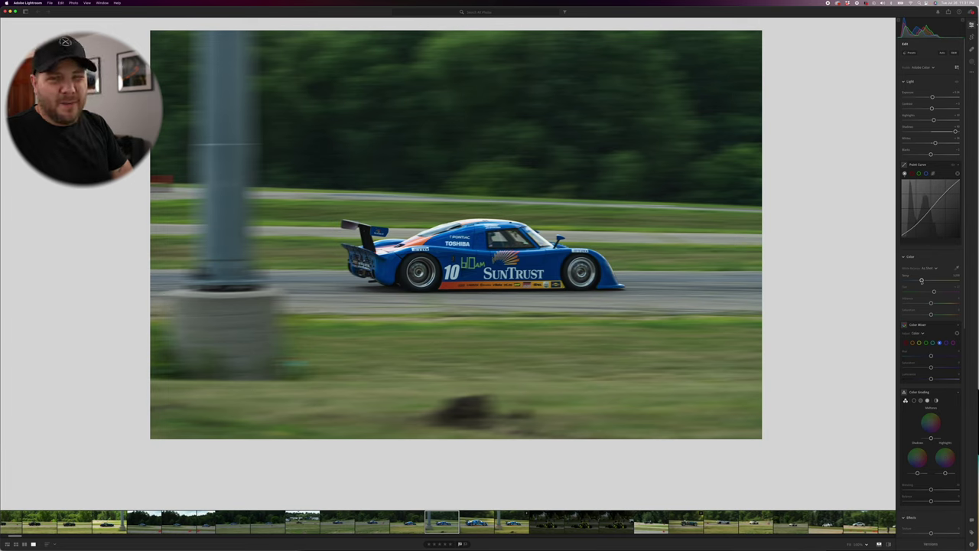
- Warm the photo's white balance, sampling a reference point on the car with the eyedropper, and raise the overall saturation slightly
{"action": "left_click_drag", "start_coordinate": [921, 281], "coordinate": [926, 280]}
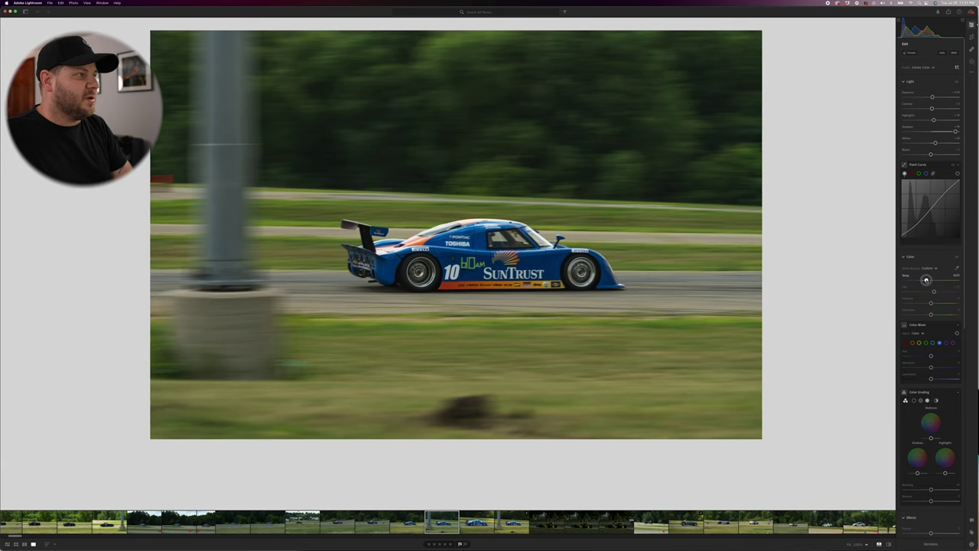
{"action": "mouse_move", "coordinate": [926, 279]}
{"action": "left_mouse_down"}
{"action": "mouse_move", "coordinate": [944, 280]}
{"action": "mouse_move", "coordinate": [930, 280]}
{"action": "left_mouse_up"}
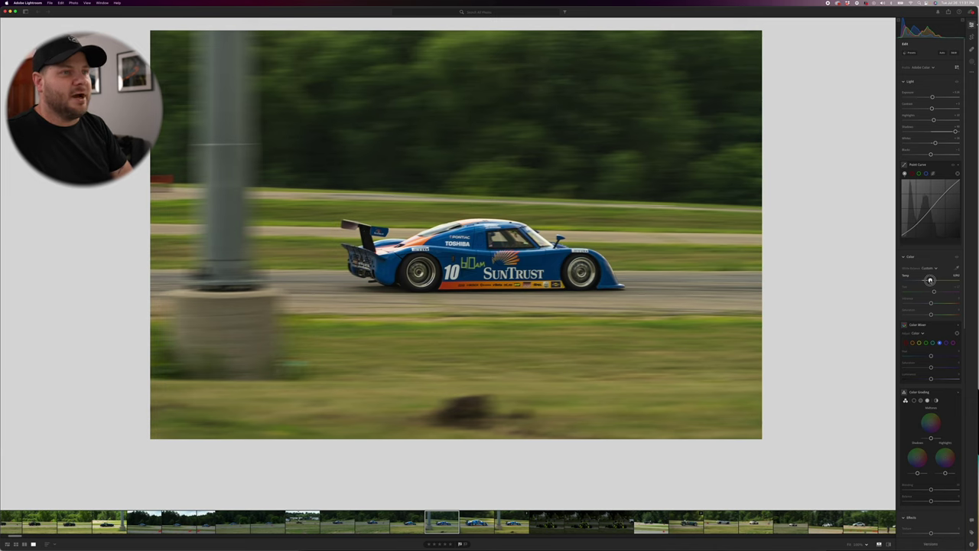
{"action": "left_click", "coordinate": [956, 268]}
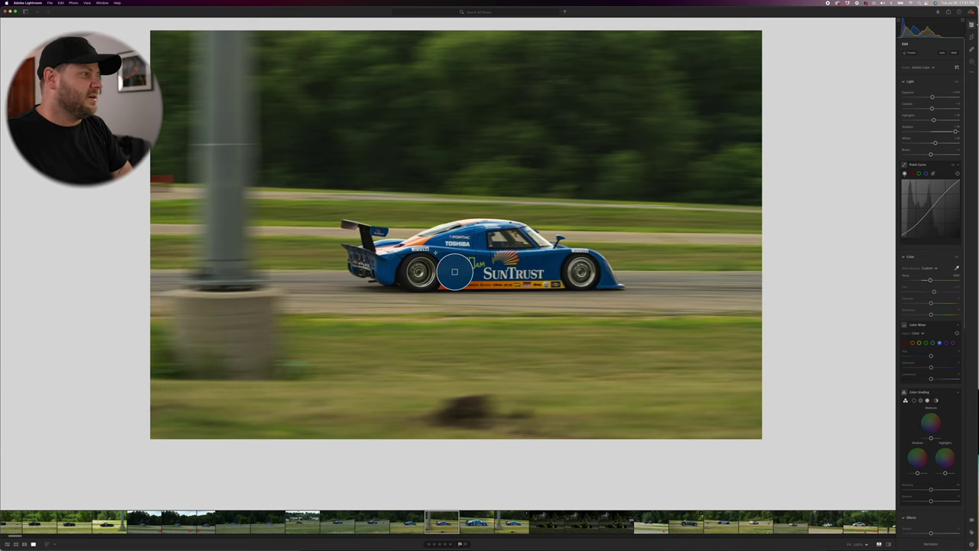
{"action": "left_click", "coordinate": [467, 288]}
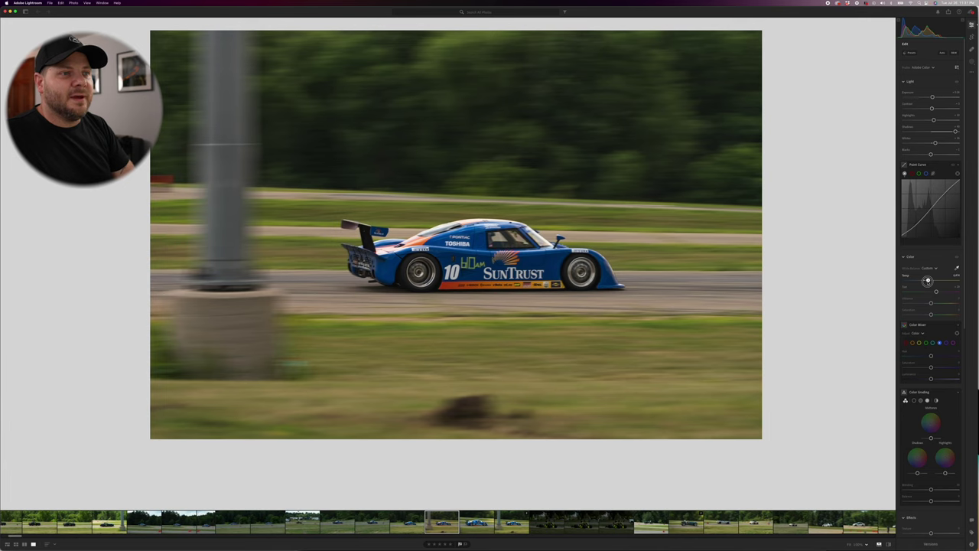
{"action": "mouse_move", "coordinate": [932, 304]}
{"action": "left_mouse_down"}
{"action": "mouse_move", "coordinate": [942, 303]}
{"action": "mouse_move", "coordinate": [929, 303]}
{"action": "mouse_move", "coordinate": [933, 315]}
{"action": "left_mouse_up"}
- Raise the saturation of the orange and yellow colours in the Color Mixer
{"action": "left_click", "coordinate": [911, 342]}
{"action": "scroll", "coordinate": [912, 343], "scroll_direction": "down", "scroll_amount": 4}
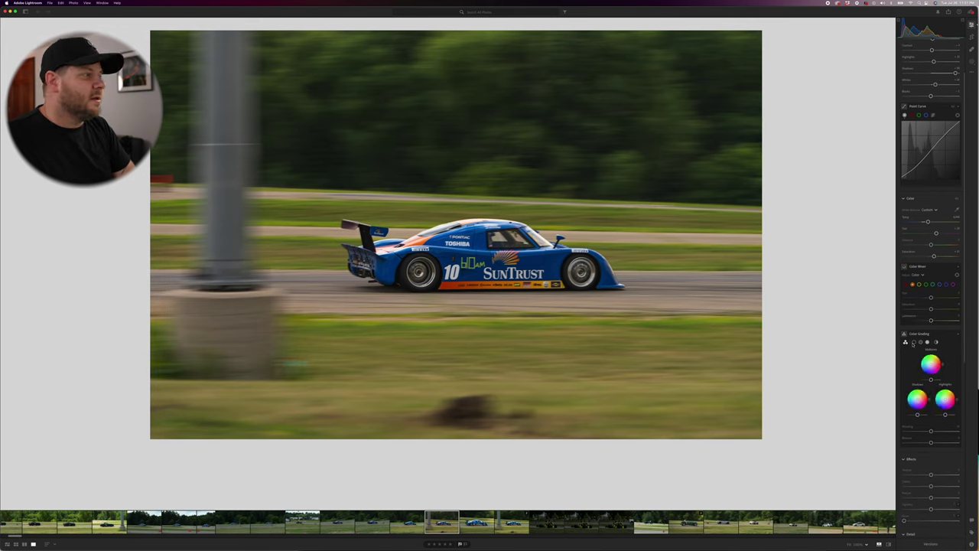
{"action": "left_click_drag", "start_coordinate": [931, 308], "coordinate": [933, 308]}
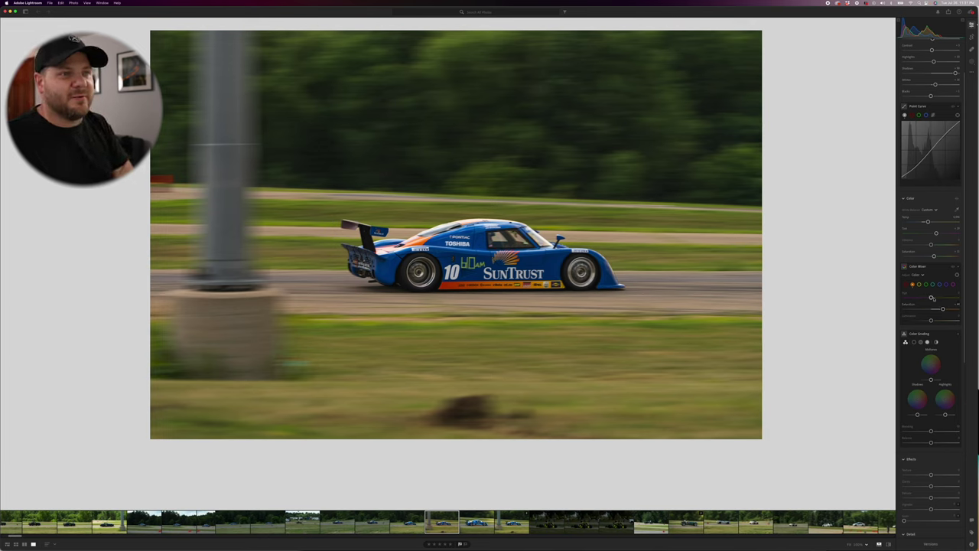
{"action": "left_click", "coordinate": [919, 284]}
{"action": "left_click_drag", "start_coordinate": [930, 309], "coordinate": [937, 309]}
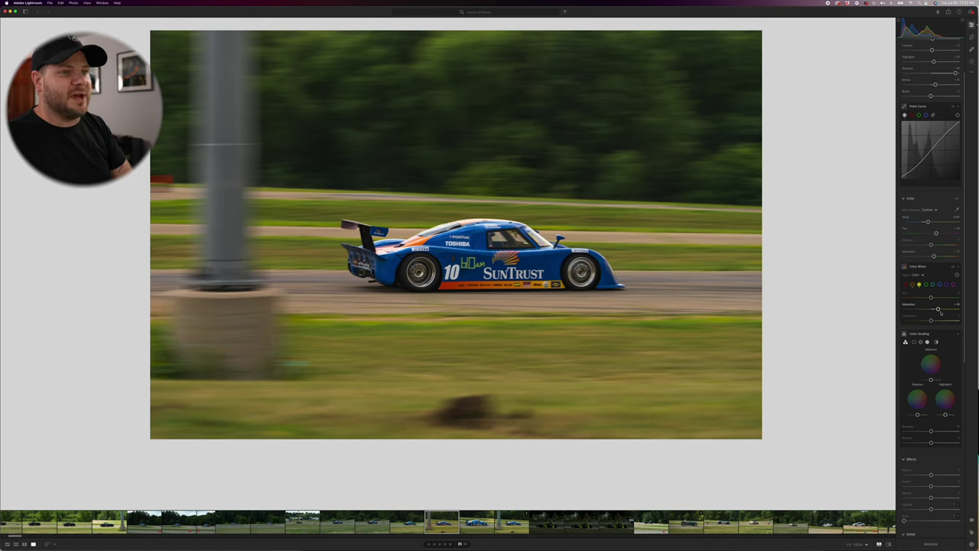
- Raise the saturation and luminance of the blue colours in the Color Mixer, shifting their hue slightly towards aqua
{"action": "left_click", "coordinate": [939, 284]}
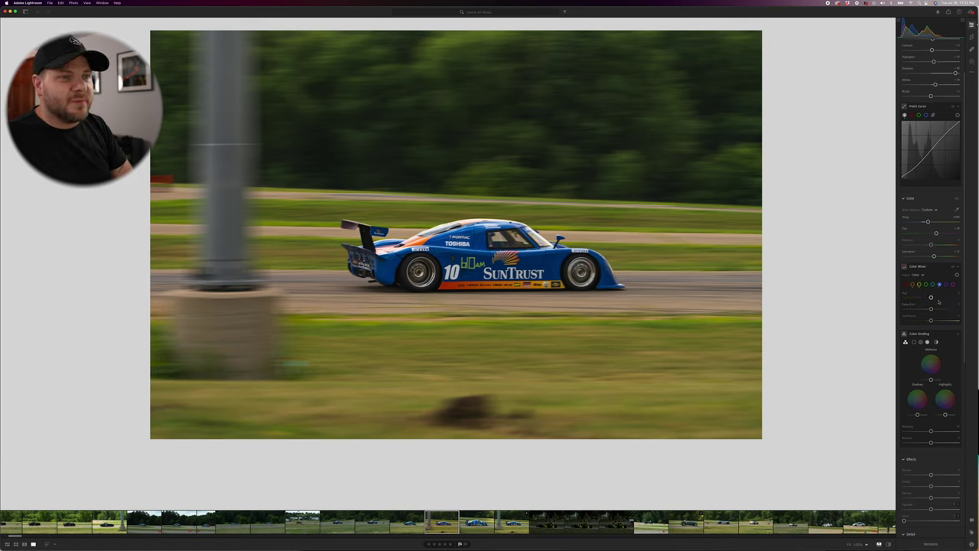
{"action": "left_click_drag", "start_coordinate": [930, 309], "coordinate": [941, 305]}
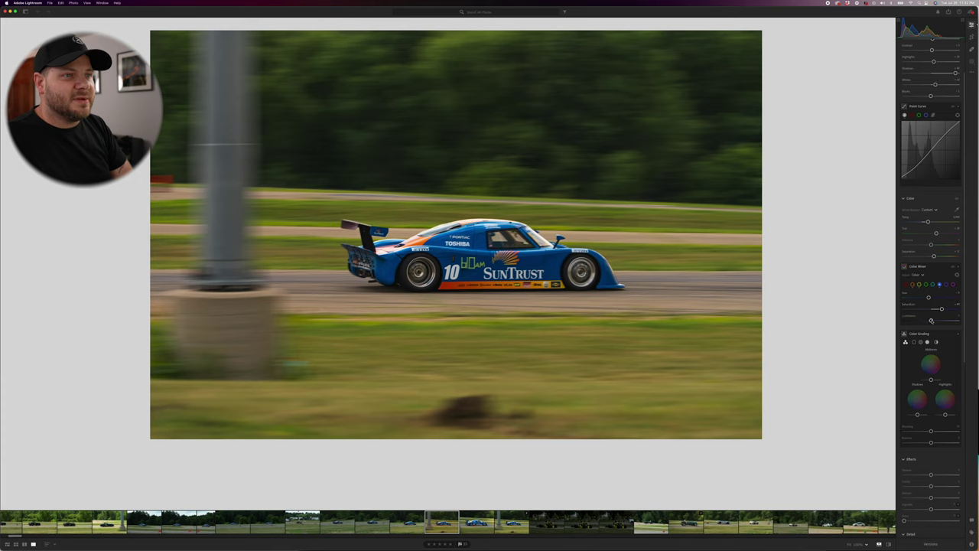
{"action": "left_click_drag", "start_coordinate": [931, 320], "coordinate": [941, 320]}
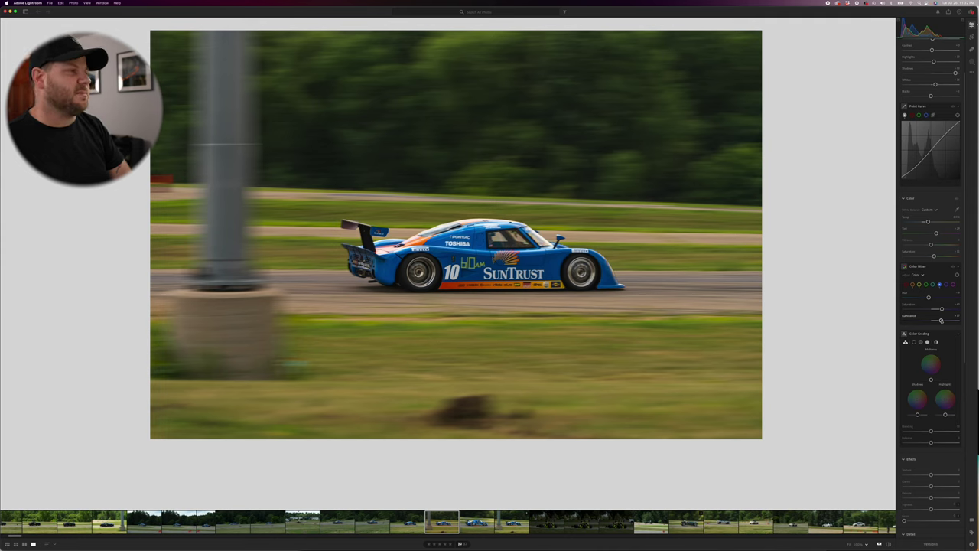
- Raise the photo's clarity slightly, trying a much stronger amount first
{"action": "scroll", "coordinate": [934, 389], "scroll_direction": "down", "scroll_amount": 5}
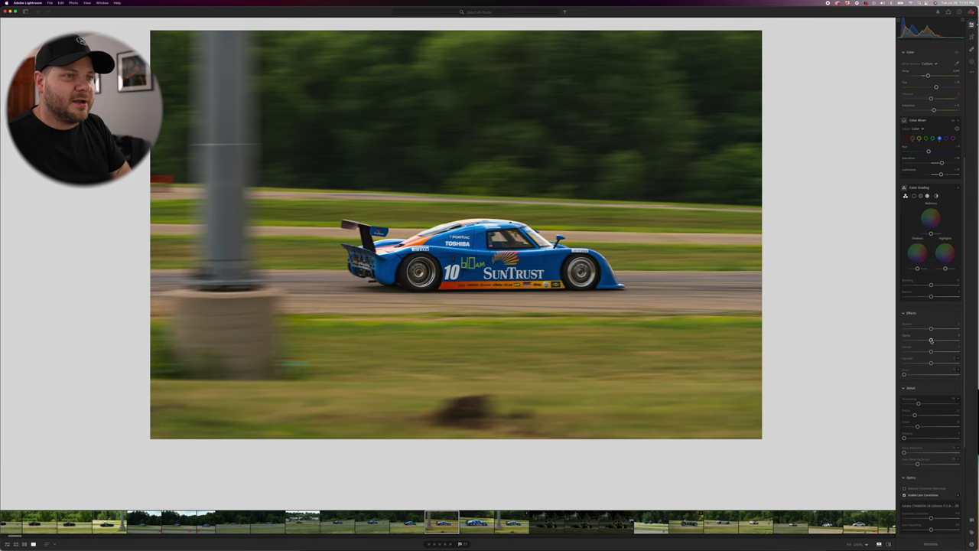
{"action": "left_click_drag", "start_coordinate": [930, 339], "coordinate": [953, 339]}
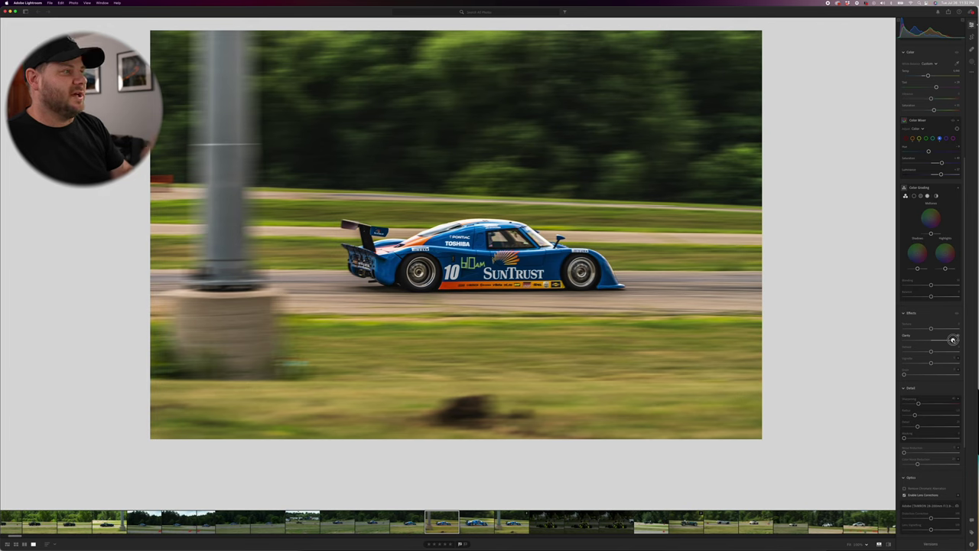
{"action": "left_click_drag", "start_coordinate": [953, 339], "coordinate": [936, 340]}
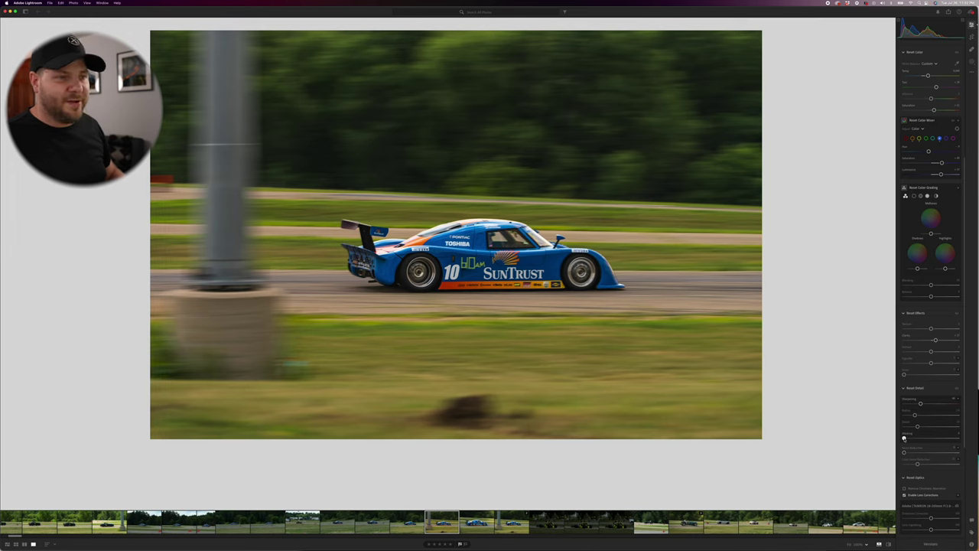
- Raise the sharpening masking almost to its maximum to limit it to the car's edges, and increase the sharpening strongly
{"action": "left_click_drag", "start_coordinate": [904, 439], "coordinate": [952, 437]}
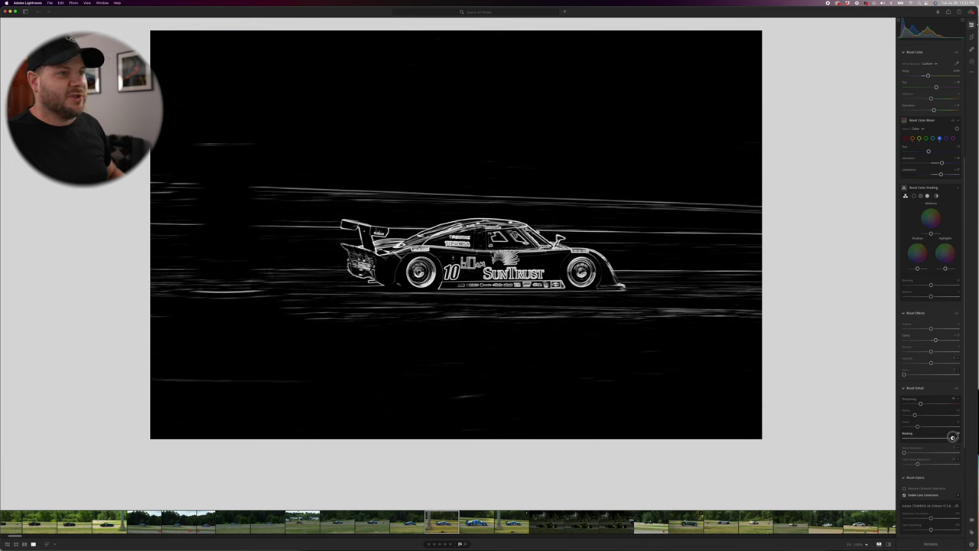
{"action": "left_click_drag", "start_coordinate": [952, 437], "coordinate": [952, 437]}
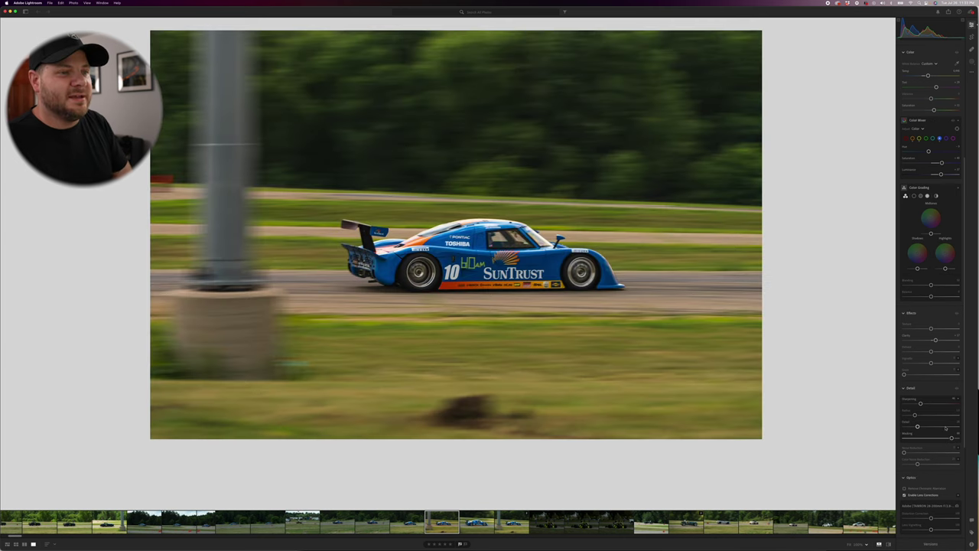
{"action": "left_click_drag", "start_coordinate": [920, 403], "coordinate": [945, 403]}
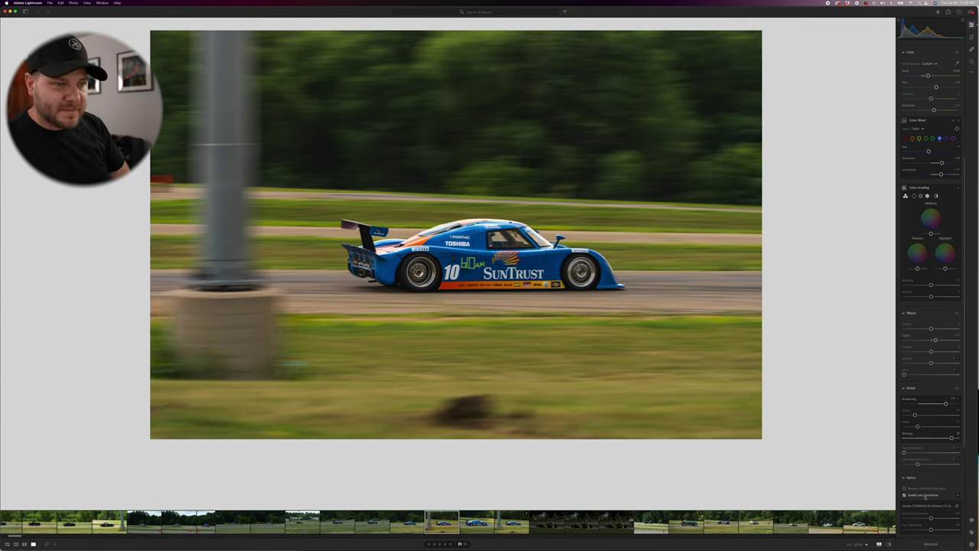
- Raise the photo's exposure, contrast and whites slightly and lower its highlights
{"action": "scroll", "coordinate": [922, 492], "scroll_direction": "down", "scroll_amount": 1}
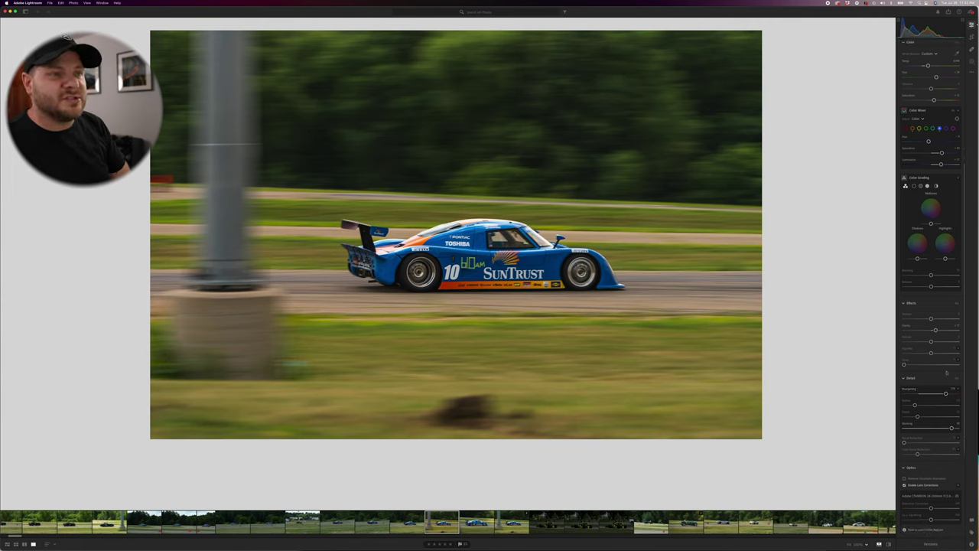
{"action": "scroll", "coordinate": [935, 378], "scroll_direction": "up", "scroll_amount": 1}
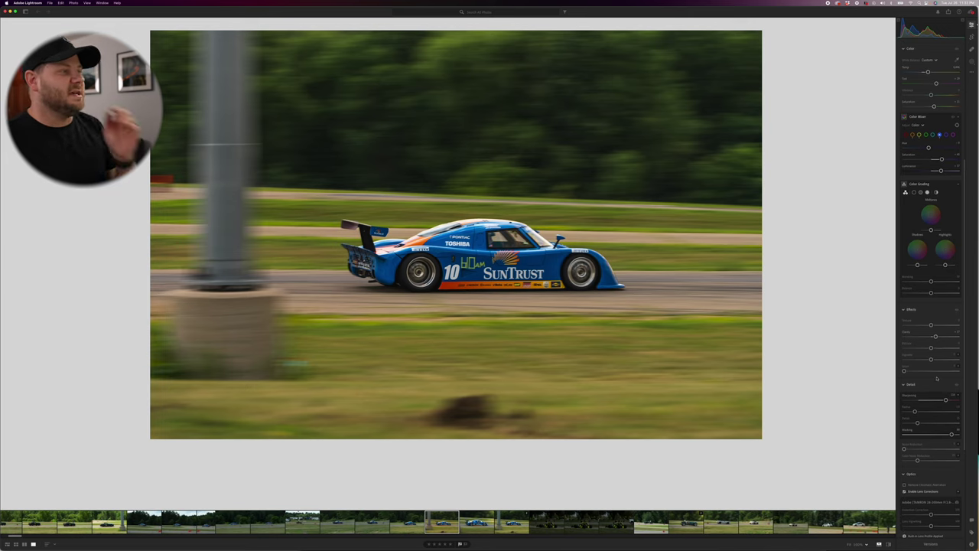
{"action": "scroll", "coordinate": [935, 347], "scroll_direction": "up", "scroll_amount": 10}
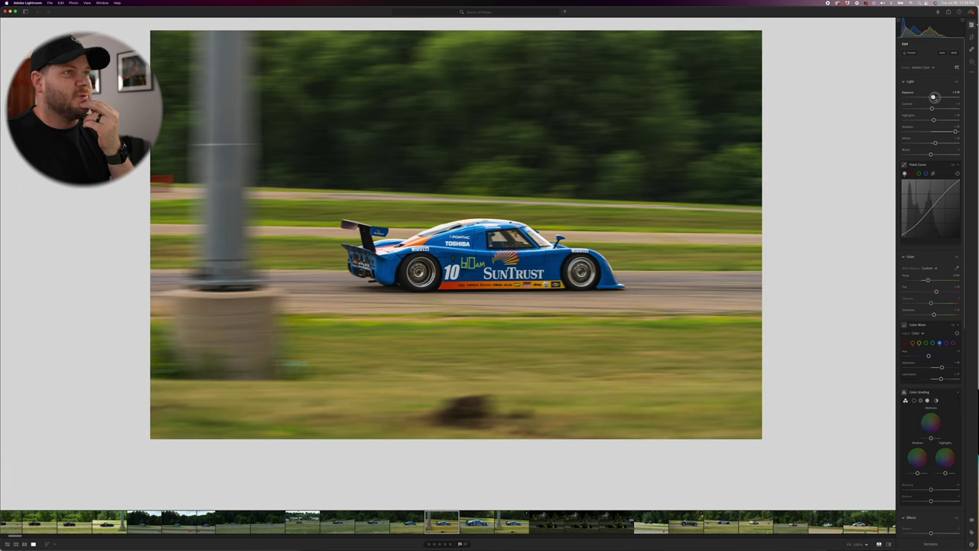
{"action": "left_click_drag", "start_coordinate": [932, 110], "coordinate": [939, 108]}
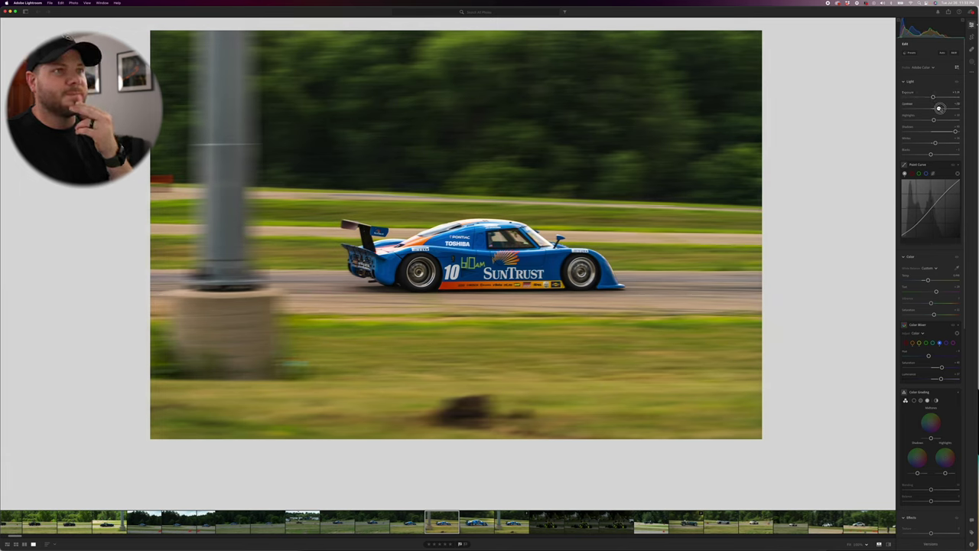
{"action": "left_click_drag", "start_coordinate": [934, 120], "coordinate": [937, 143]}
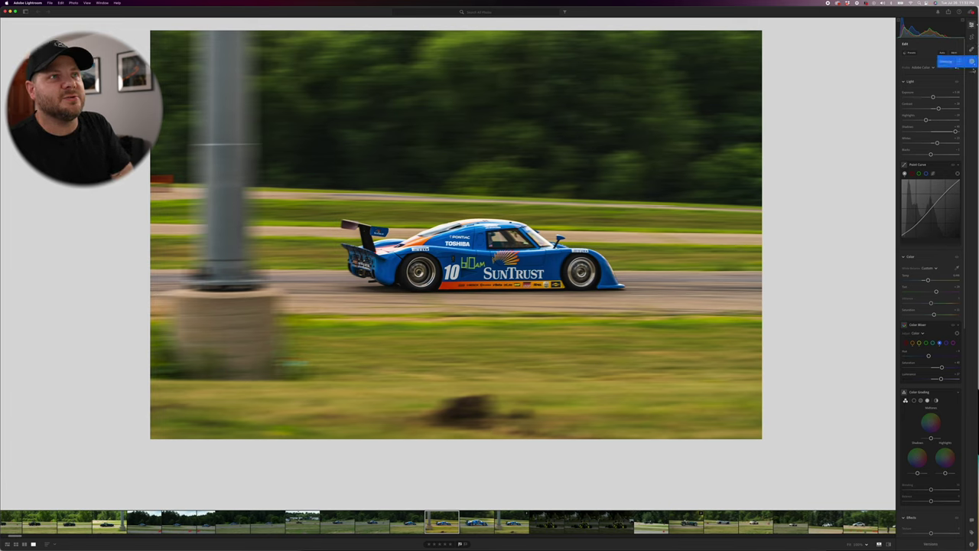
- Create a mask that automatically selects the race car with Select Subject
{"action": "left_click", "coordinate": [971, 62]}
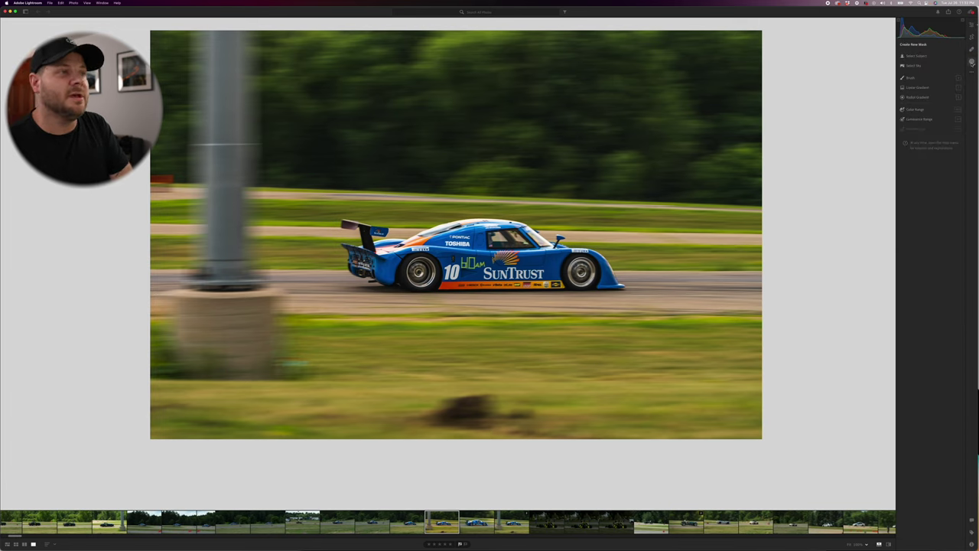
{"action": "left_click", "coordinate": [972, 63]}
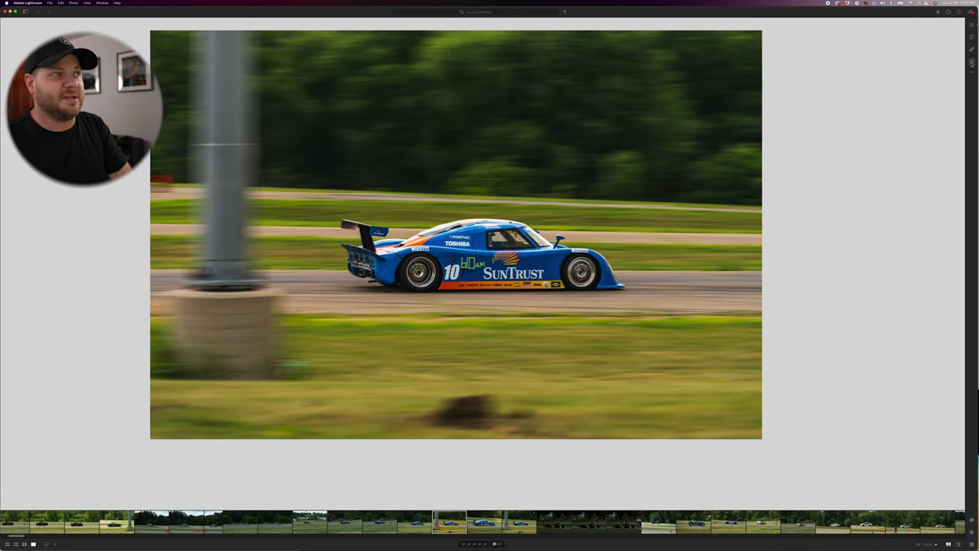
{"action": "left_click", "coordinate": [971, 62]}
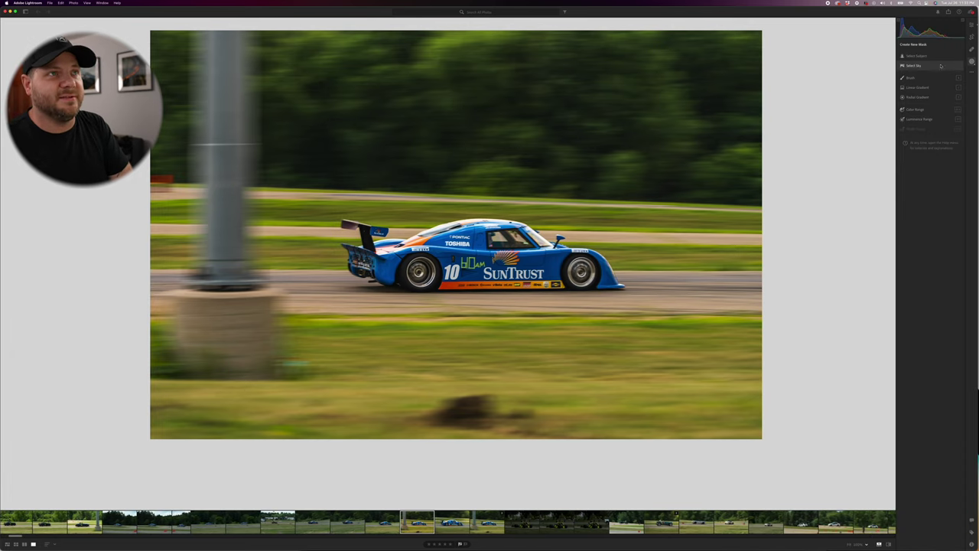
{"action": "mouse_move", "coordinate": [922, 59]}
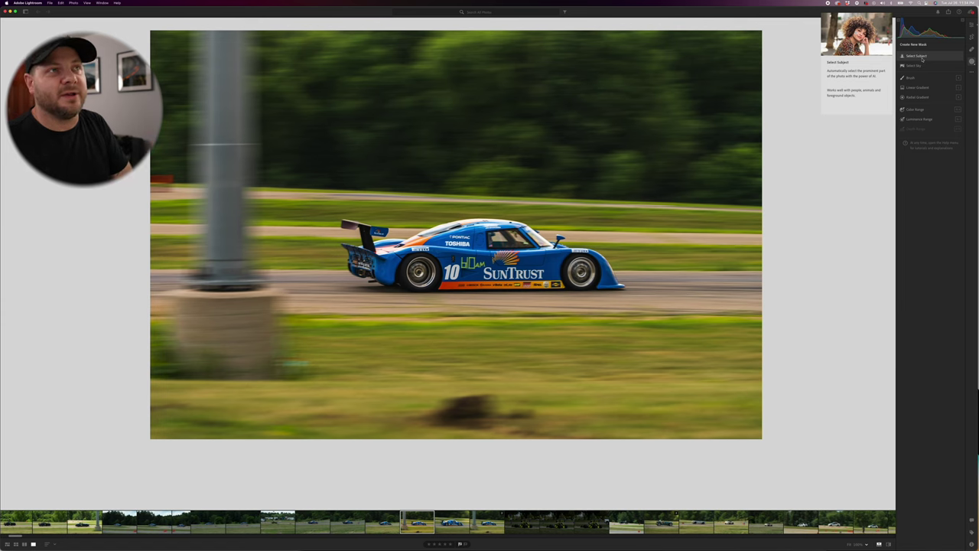
{"action": "left_click", "coordinate": [922, 59]}
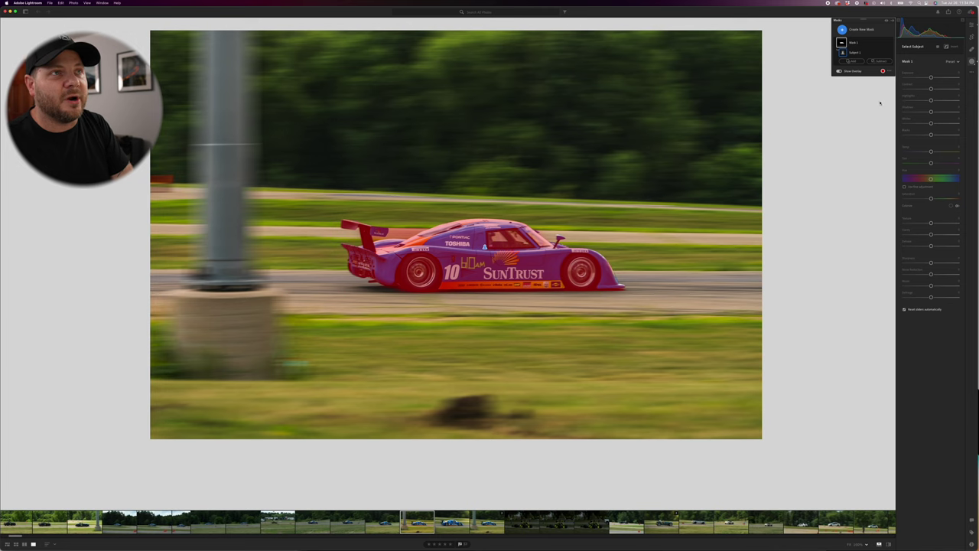
- In the car mask, raise exposure, contrast, whites and saturation, lower highlights and blacks, and cool the temperature slightly
{"action": "left_click_drag", "start_coordinate": [932, 77], "coordinate": [929, 156]}
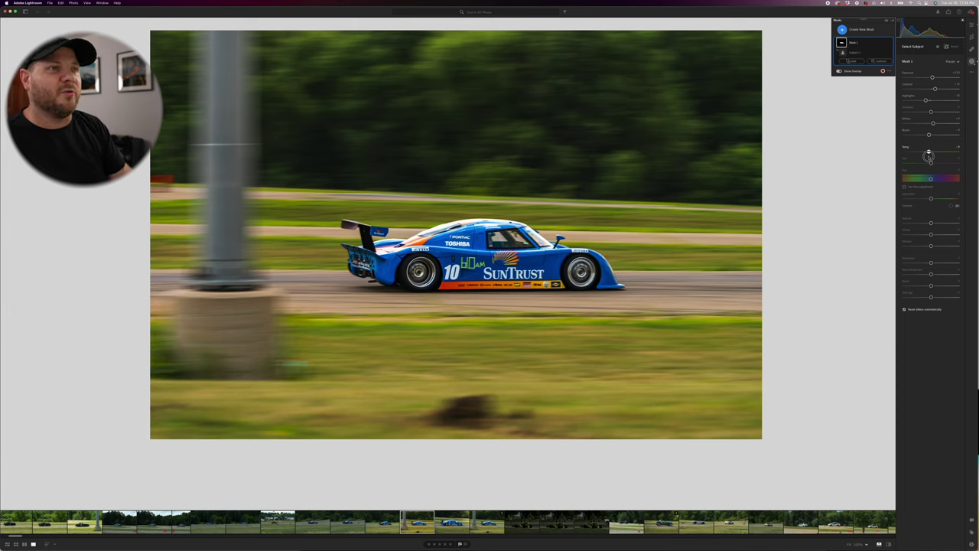
{"action": "left_click_drag", "start_coordinate": [929, 156], "coordinate": [929, 155]}
{"action": "left_click_drag", "start_coordinate": [931, 197], "coordinate": [943, 198]}
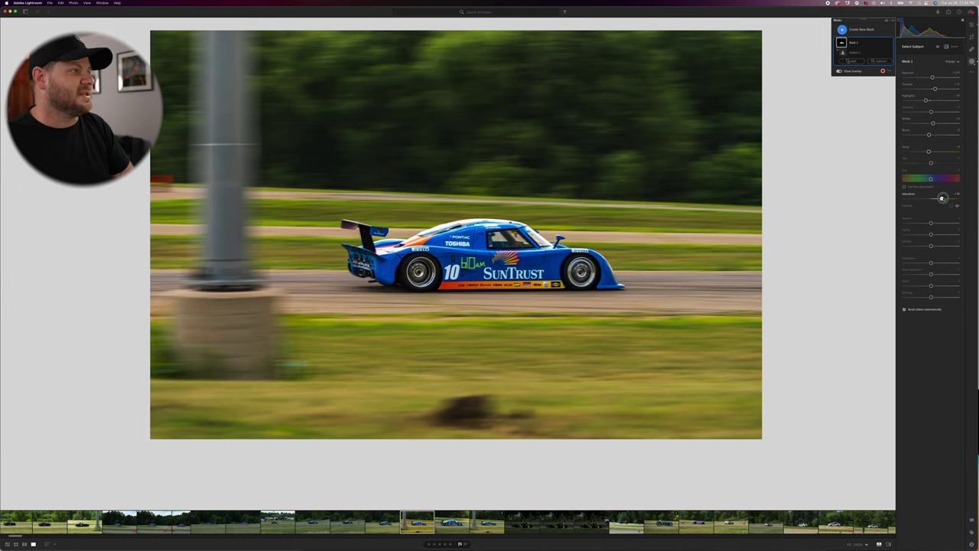
{"action": "left_click_drag", "start_coordinate": [942, 198], "coordinate": [944, 199]}
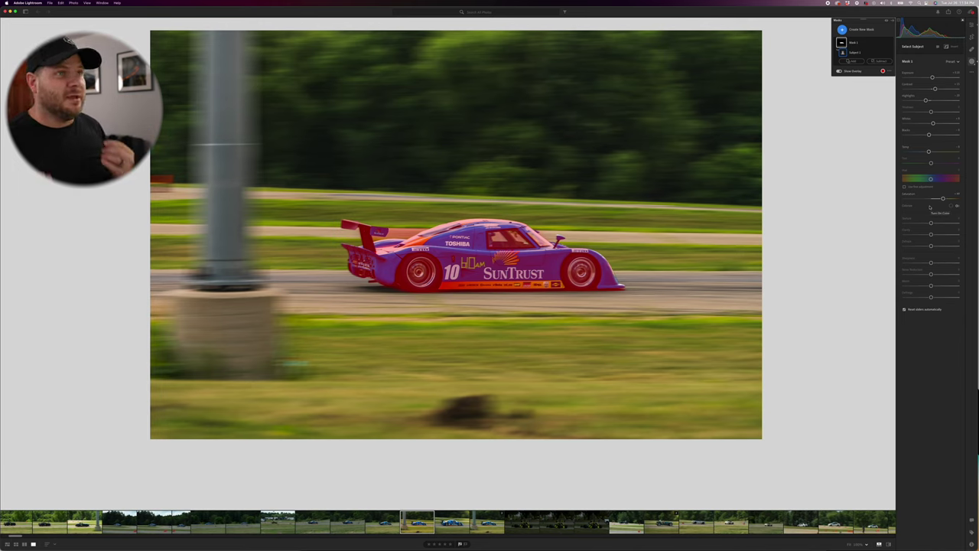
- Create a second Select Subject mask and invert it so it covers everything except the car
{"action": "left_click", "coordinate": [842, 29]}
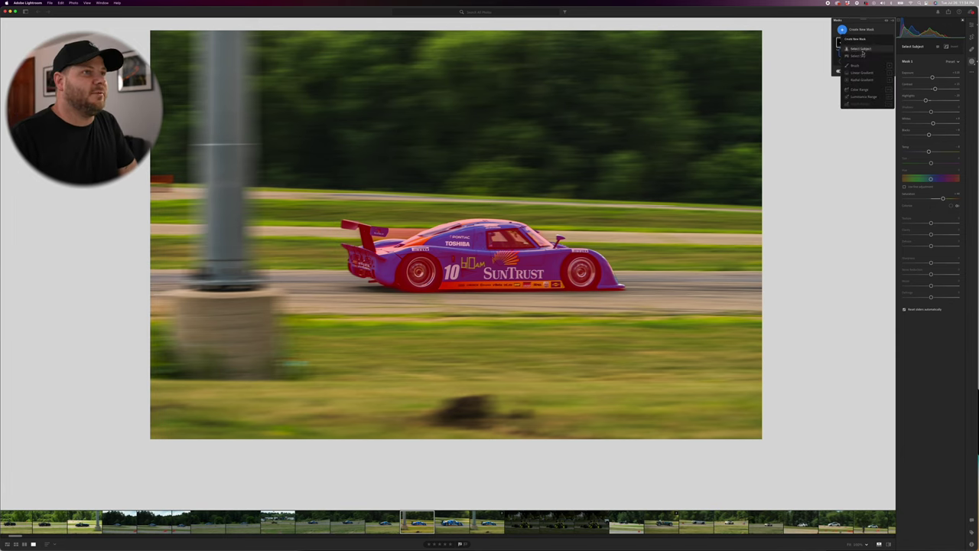
{"action": "left_click", "coordinate": [862, 54]}
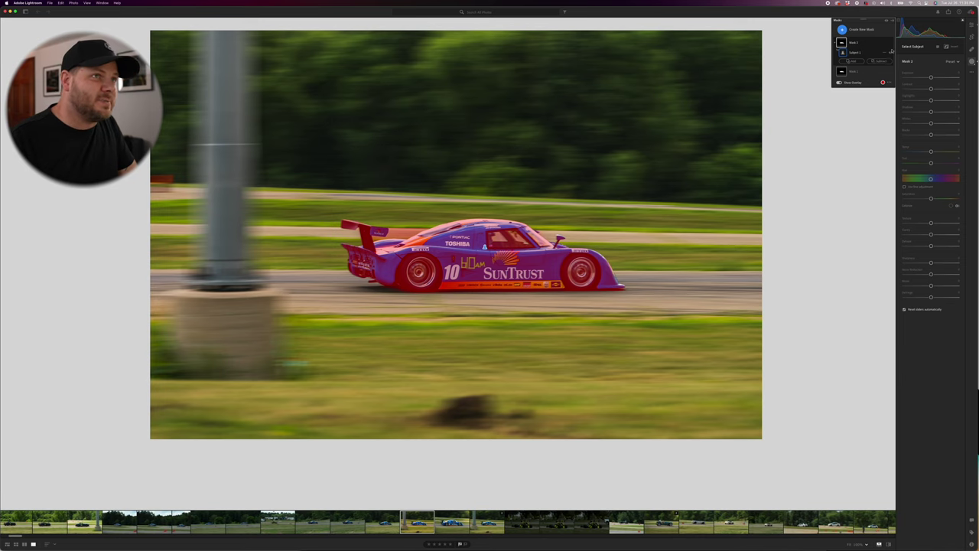
{"action": "left_click", "coordinate": [946, 47]}
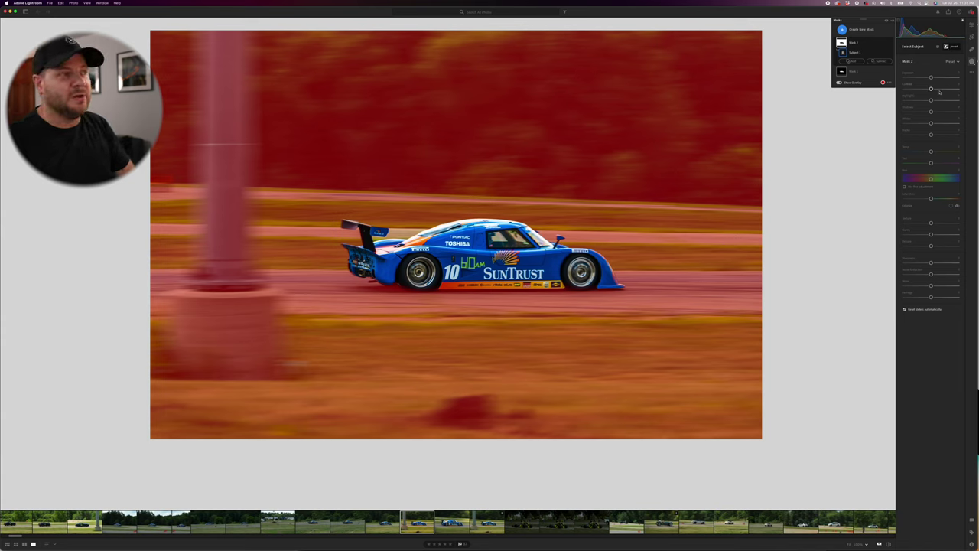
- In the background mask, lower the exposure and saturation slightly, raise the highlights, and lift the shadows strongly
{"action": "left_click_drag", "start_coordinate": [931, 78], "coordinate": [928, 77]}
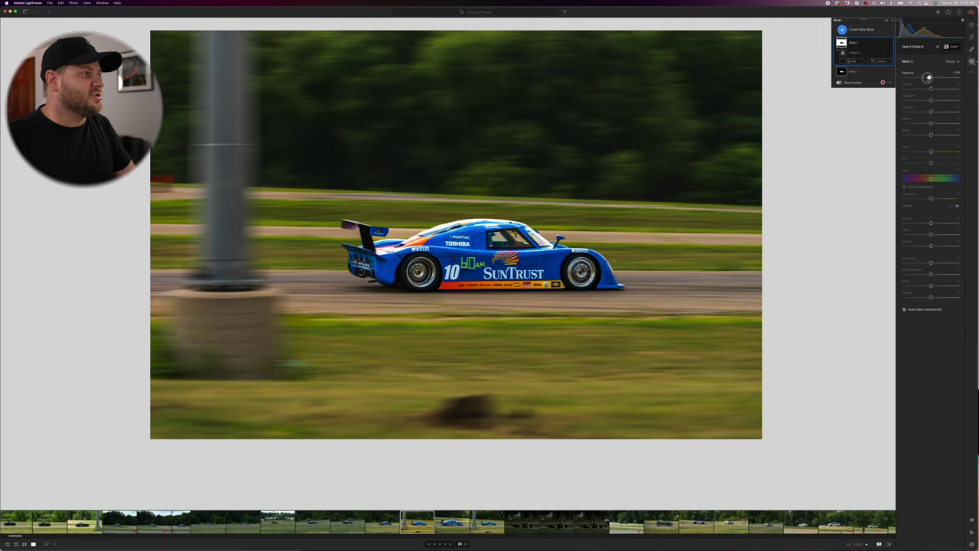
{"action": "left_click_drag", "start_coordinate": [928, 77], "coordinate": [930, 153]}
{"action": "left_click_drag", "start_coordinate": [931, 199], "coordinate": [928, 201]}
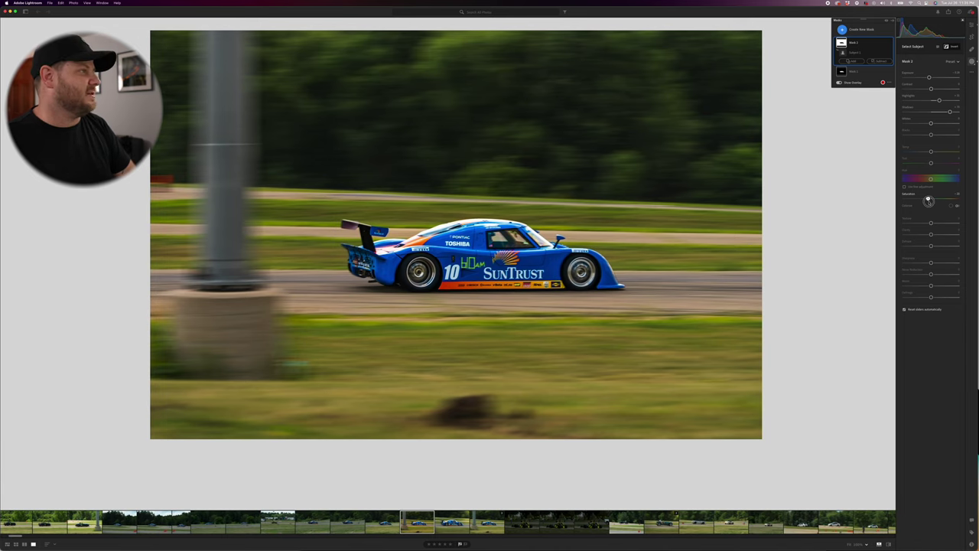
{"action": "left_click_drag", "start_coordinate": [928, 201], "coordinate": [927, 200]}
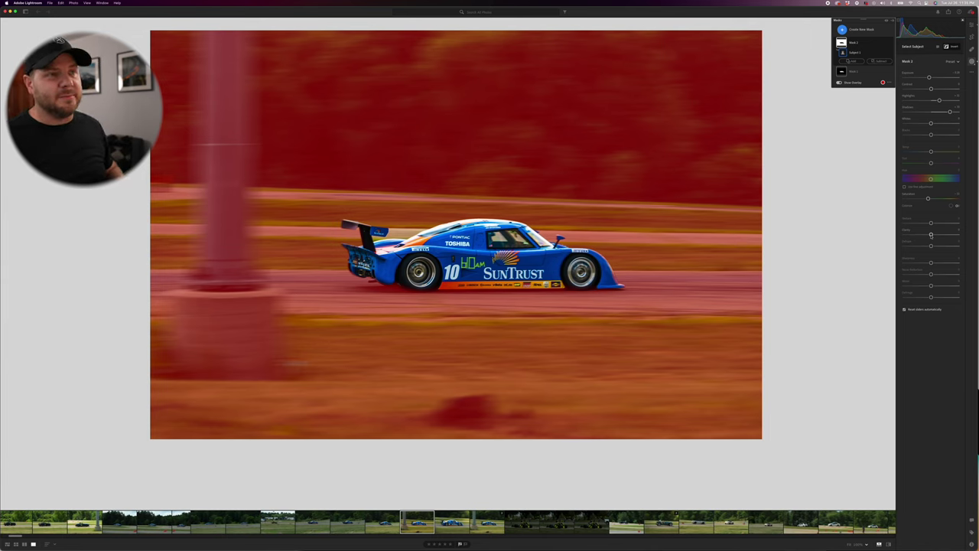
- Reduce the background mask's clarity slightly, testing the extreme negative amount first, and try the dehaze adjustment
{"action": "left_click_drag", "start_coordinate": [930, 234], "coordinate": [898, 239]}
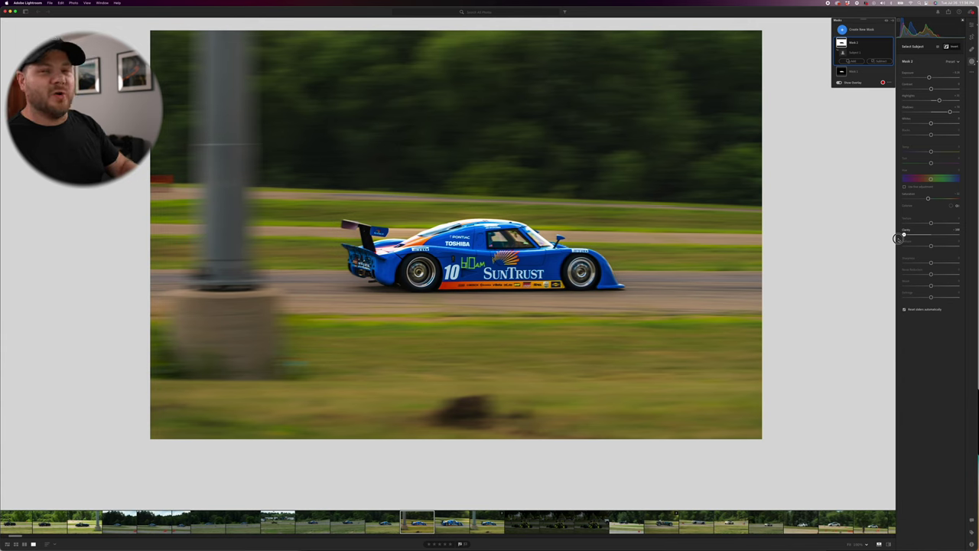
{"action": "left_click_drag", "start_coordinate": [898, 239], "coordinate": [929, 237]}
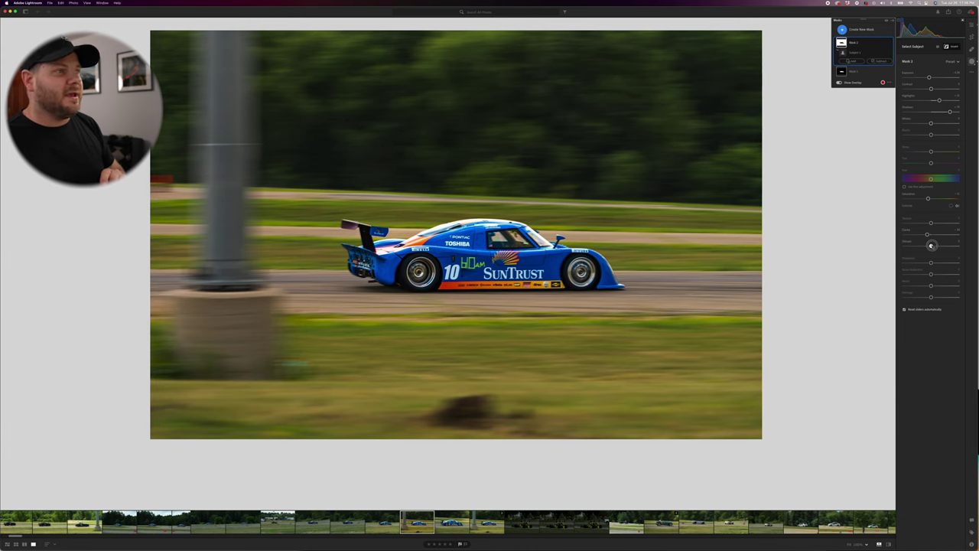
{"action": "left_click_drag", "start_coordinate": [930, 246], "coordinate": [931, 245]}
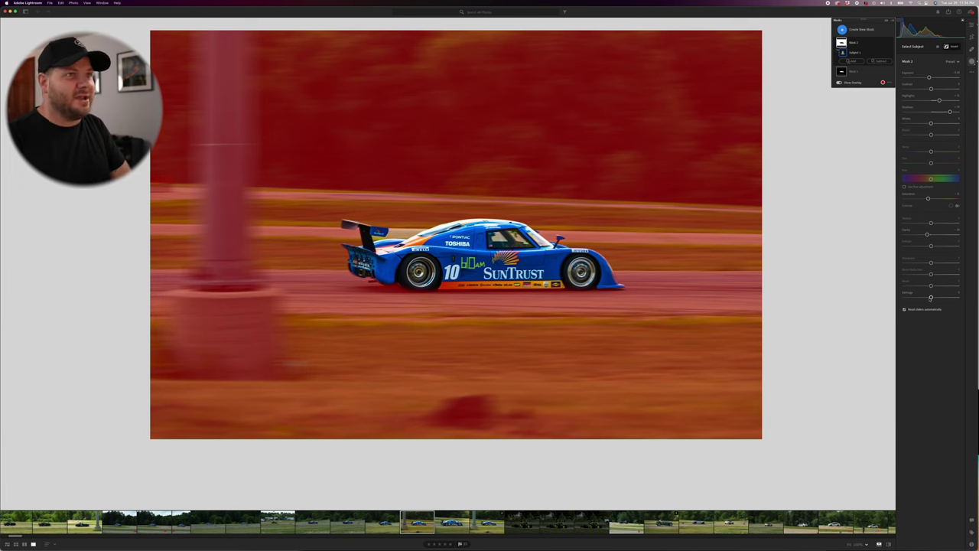
- Crop the photo to a 3 x 2 ratio, trimming much of the blurred pole and reframing the car, and apply the crop
{"action": "key", "text": "m"}
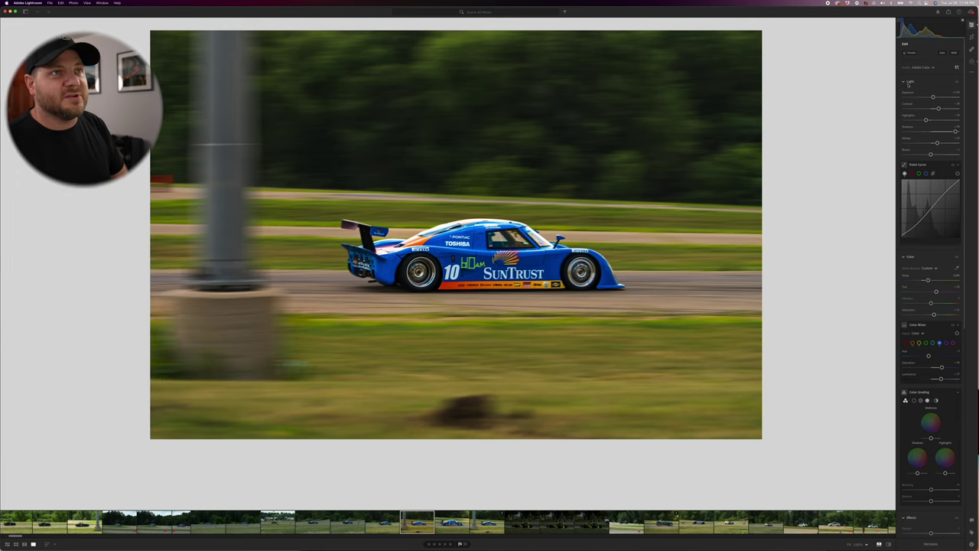
{"action": "left_click", "coordinate": [971, 37]}
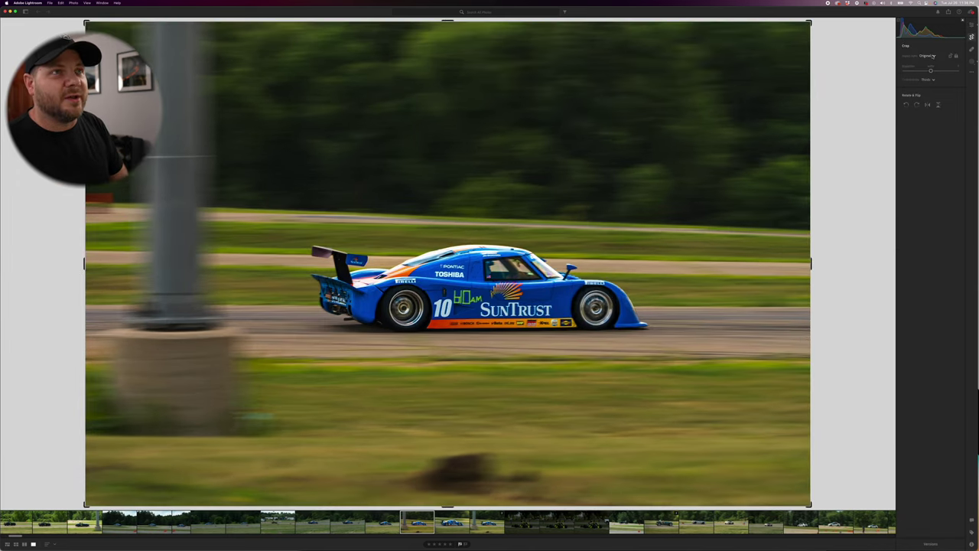
{"action": "left_click", "coordinate": [934, 56]}
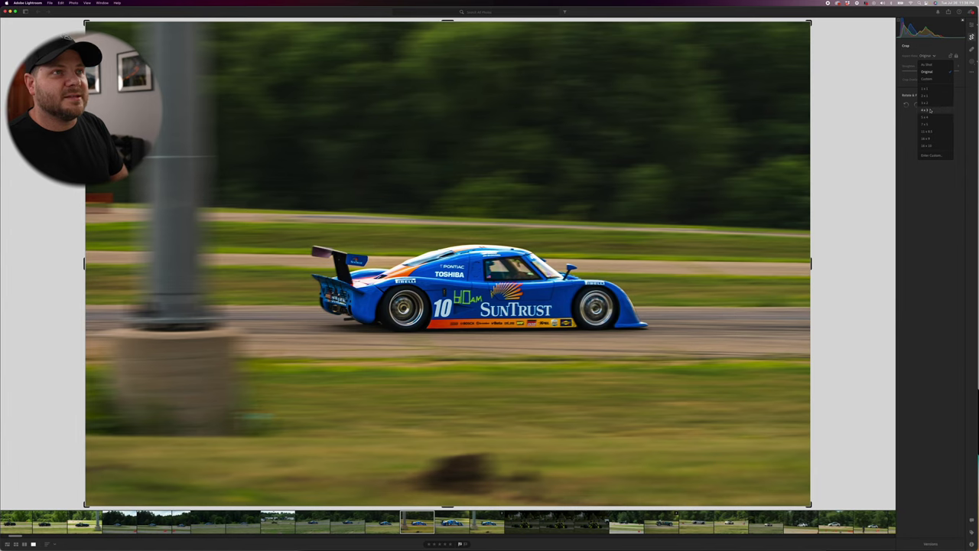
{"action": "left_click", "coordinate": [925, 103]}
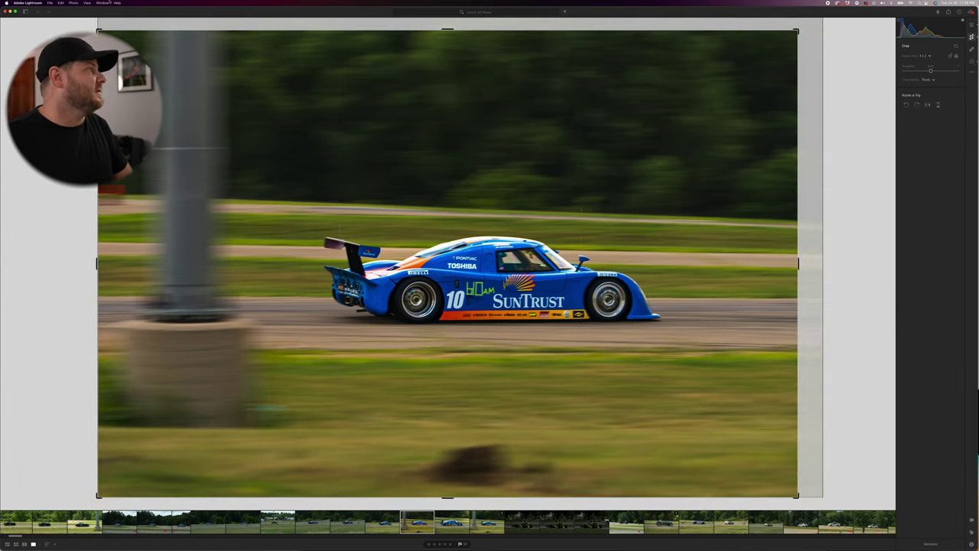
{"action": "left_click_drag", "start_coordinate": [98, 31], "coordinate": [139, 51]}
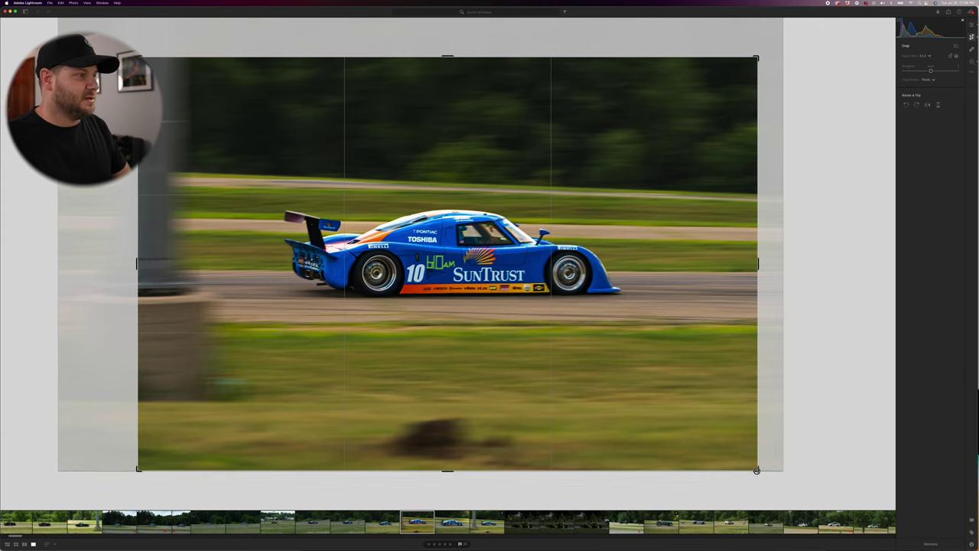
{"action": "left_click_drag", "start_coordinate": [605, 384], "coordinate": [582, 387]}
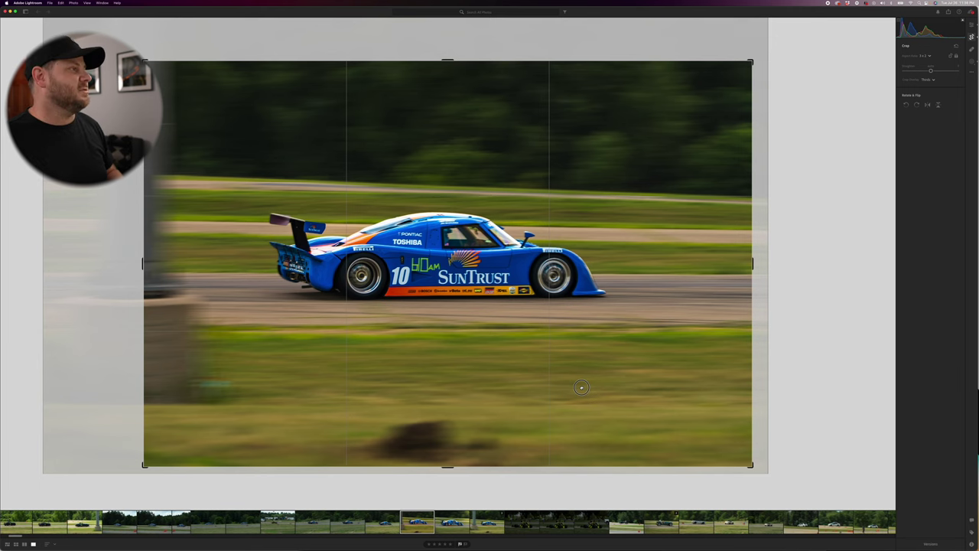
{"action": "key", "text": "Return"}
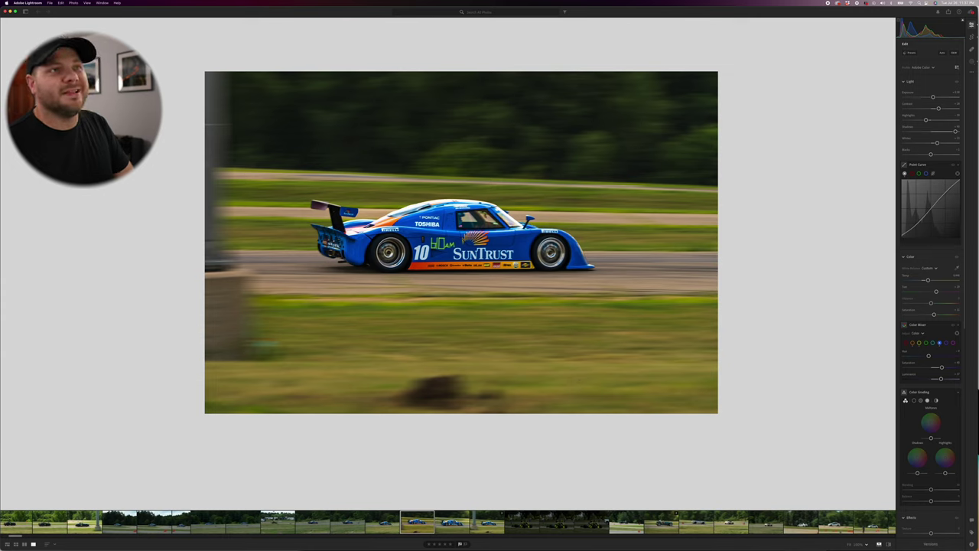
- Add a linear gradient mask from the photo's lower left corner, raising its contrast and lowering its exposure slightly, and show its overlay
{"action": "left_click", "coordinate": [972, 62]}
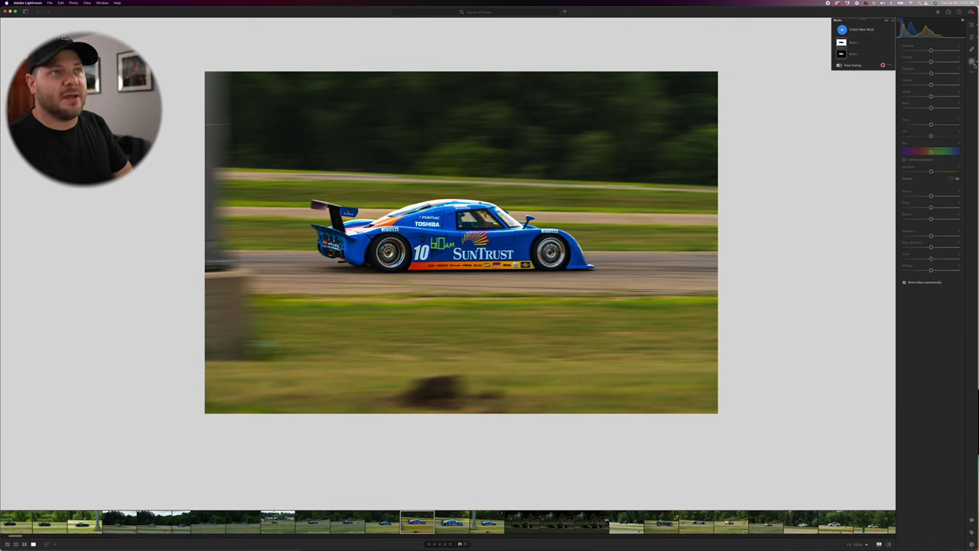
{"action": "left_click", "coordinate": [858, 29]}
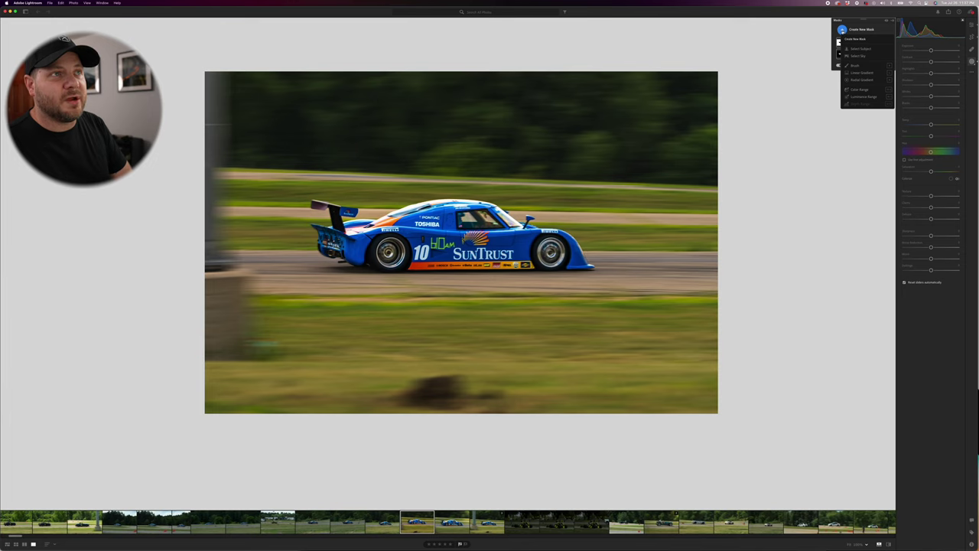
{"action": "left_click", "coordinate": [857, 73]}
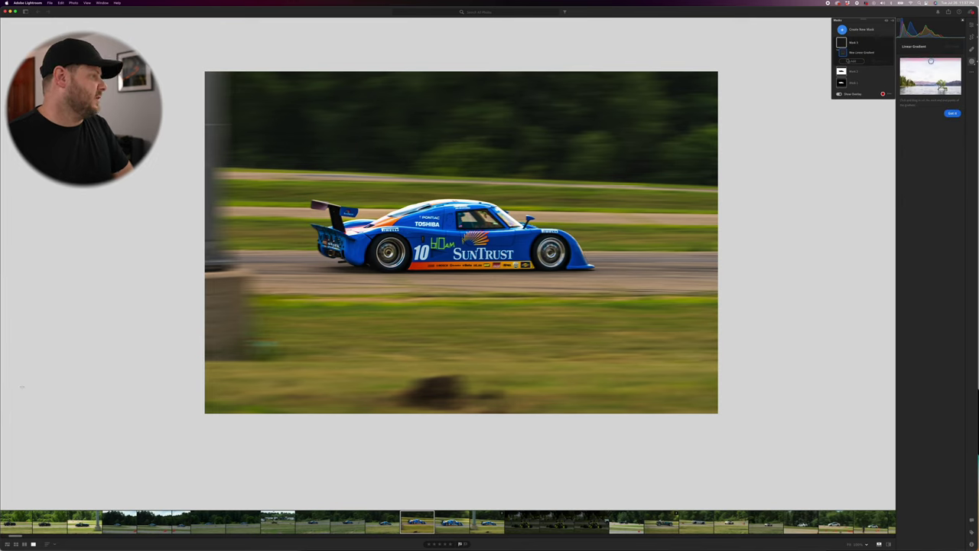
{"action": "mouse_move", "coordinate": [120, 409]}
{"action": "left_mouse_down"}
{"action": "mouse_move", "coordinate": [226, 371]}
{"action": "mouse_move", "coordinate": [287, 327]}
{"action": "left_mouse_up"}
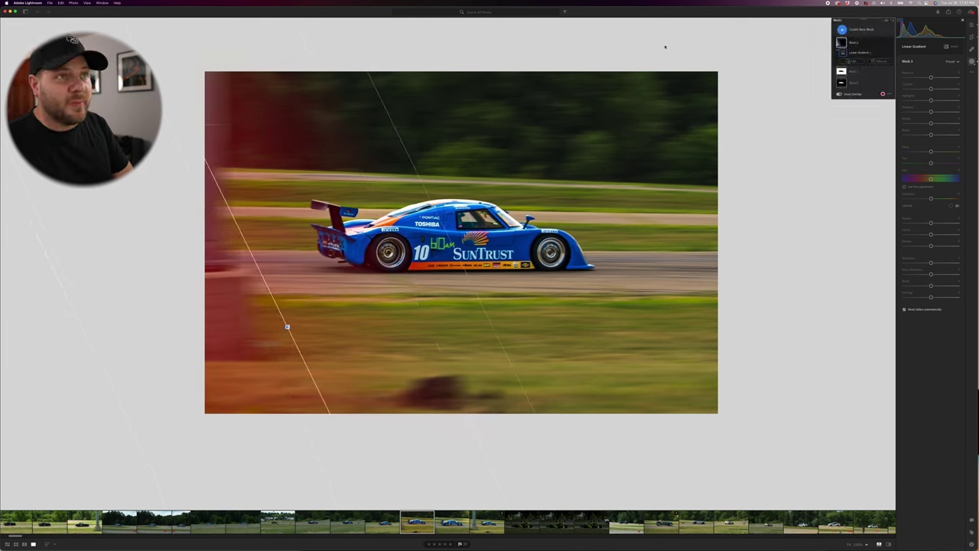
{"action": "left_click_drag", "start_coordinate": [936, 79], "coordinate": [932, 89]}
{"action": "left_click_drag", "start_coordinate": [935, 89], "coordinate": [925, 79]}
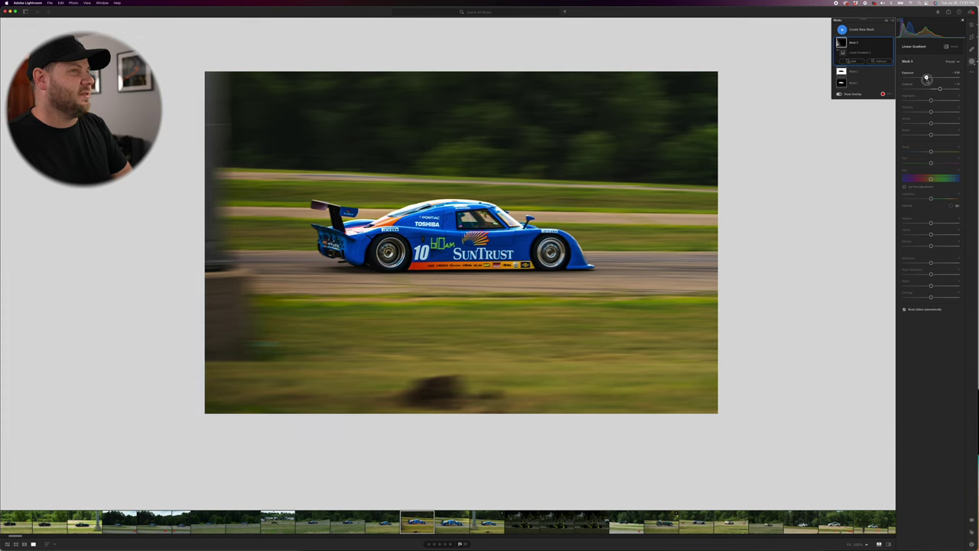
{"action": "key", "text": "o"}
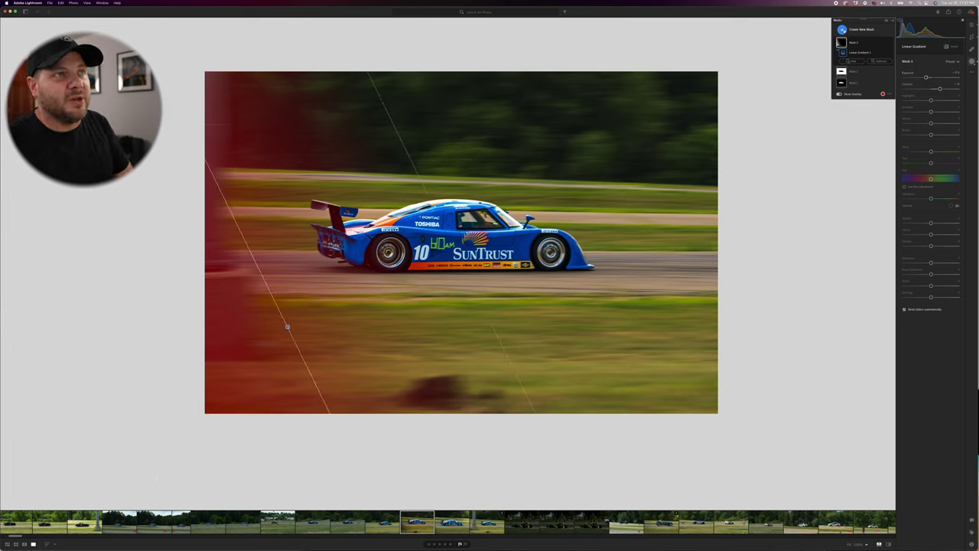
- Add a diagonal linear gradient from the upper right corner, raise its exposure, highlights and temperature, and shift it slightly toward the corner
{"action": "left_click", "coordinate": [842, 29]}
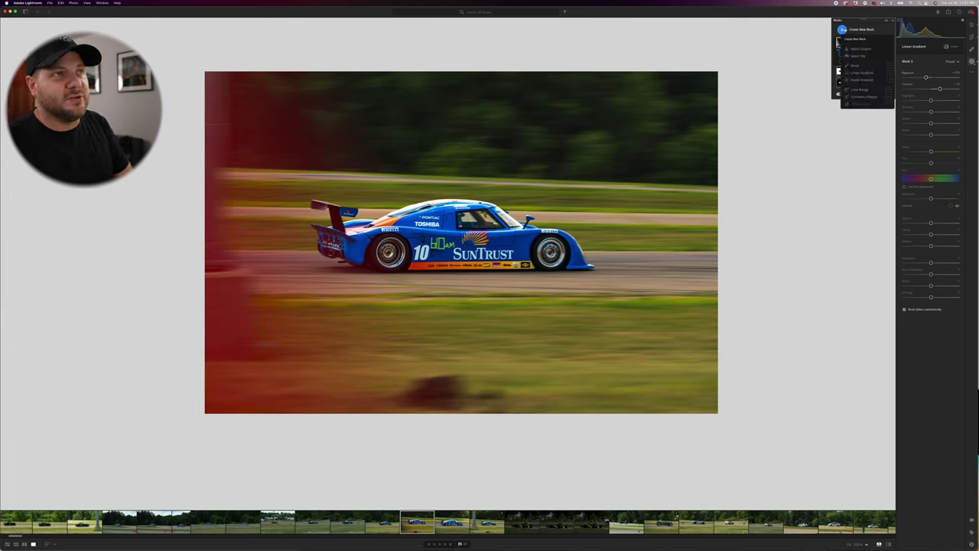
{"action": "left_click", "coordinate": [862, 73]}
{"action": "left_click_drag", "start_coordinate": [757, 43], "coordinate": [498, 182]}
{"action": "left_click_drag", "start_coordinate": [931, 77], "coordinate": [938, 100]}
{"action": "left_click_drag", "start_coordinate": [930, 152], "coordinate": [939, 152]}
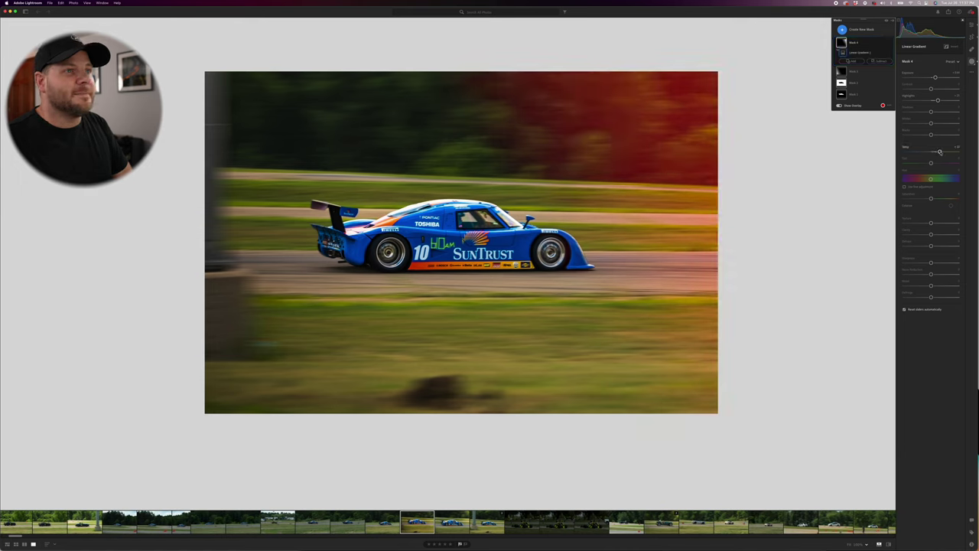
{"action": "left_click_drag", "start_coordinate": [616, 126], "coordinate": [635, 119]}
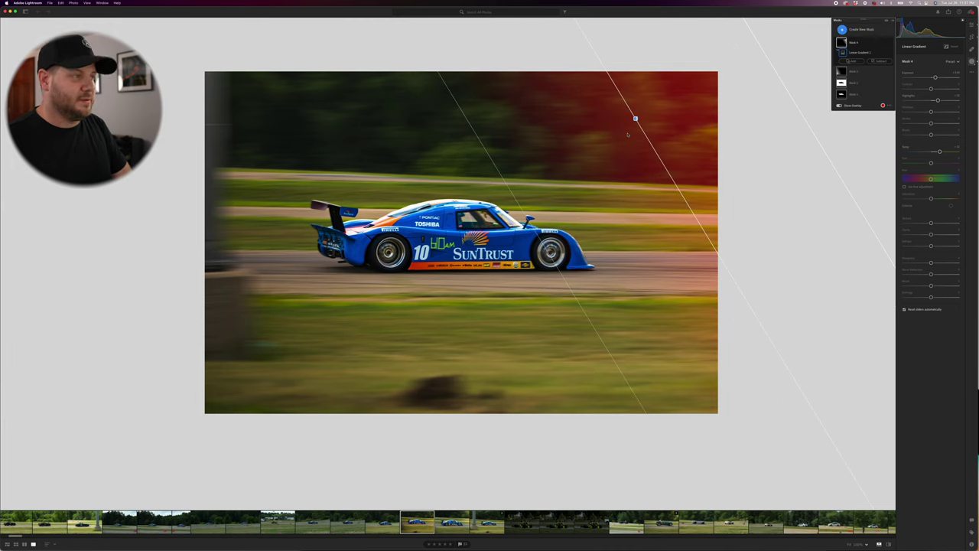
{"action": "left_click", "coordinate": [628, 133]}
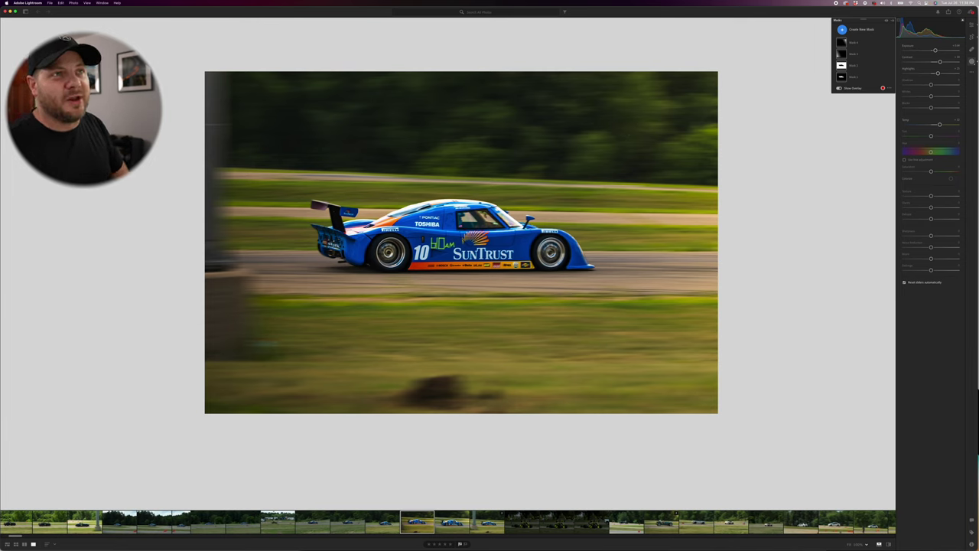
- Try a radial gradient mask at the upper right corner with slightly raised exposure, and delete the gradient
{"action": "left_click", "coordinate": [972, 61]}
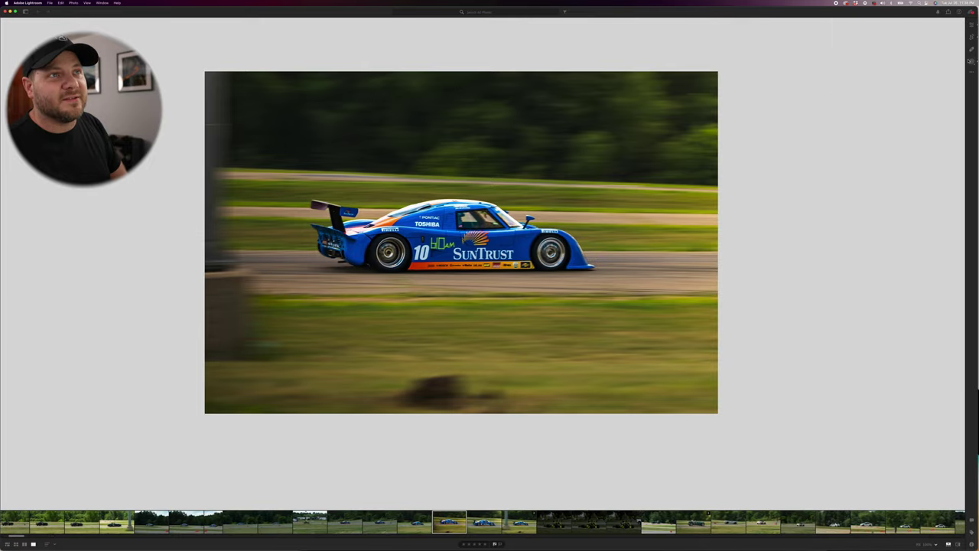
{"action": "left_click", "coordinate": [972, 61]}
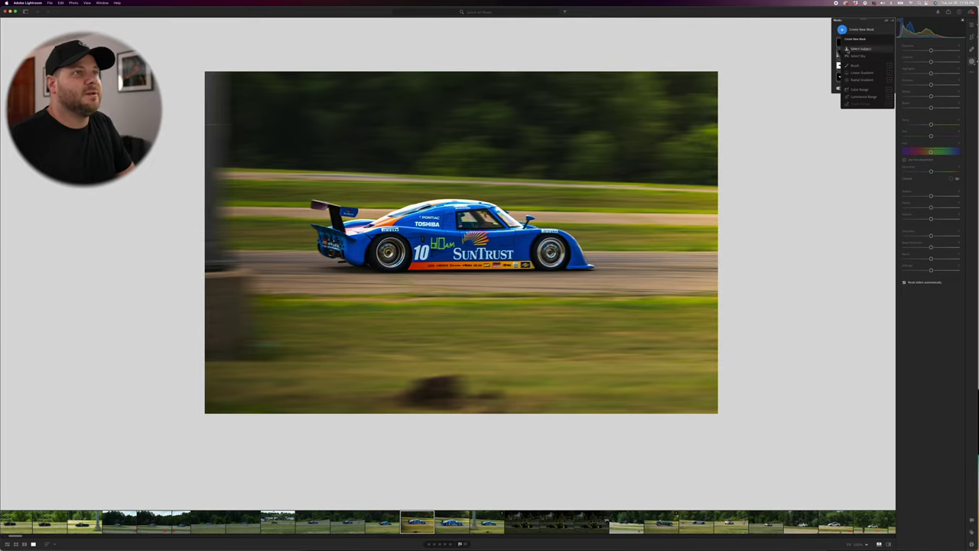
{"action": "left_click", "coordinate": [861, 79]}
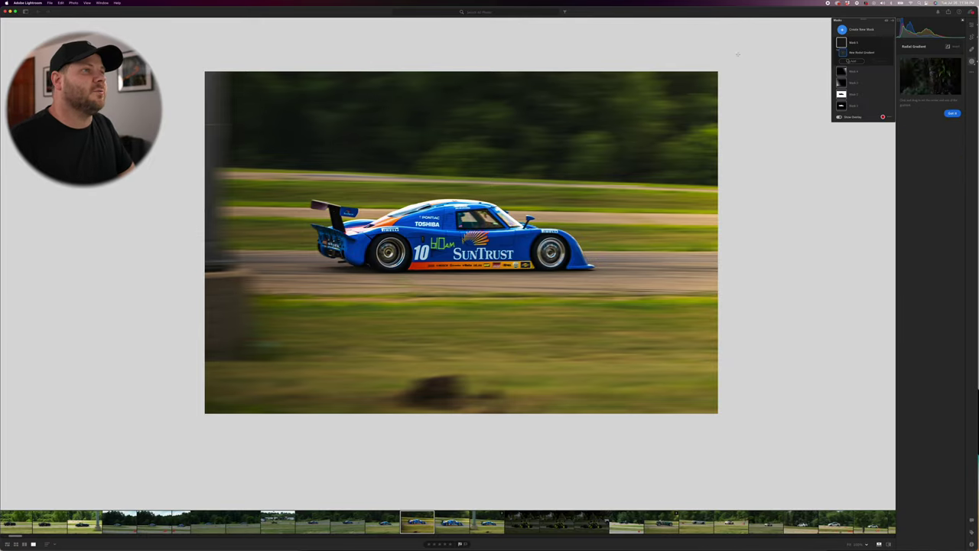
{"action": "left_click_drag", "start_coordinate": [592, 44], "coordinate": [835, 286]}
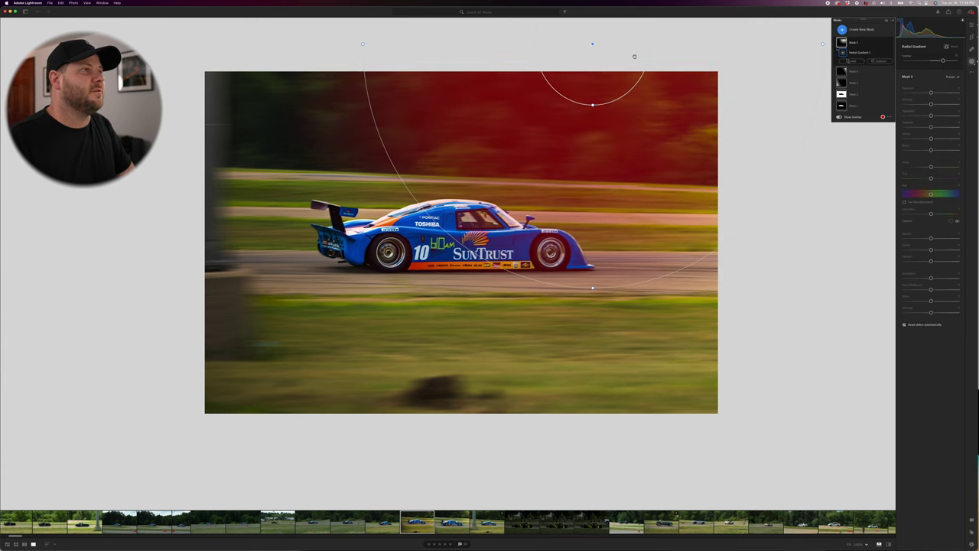
{"action": "left_click_drag", "start_coordinate": [592, 45], "coordinate": [785, 86]}
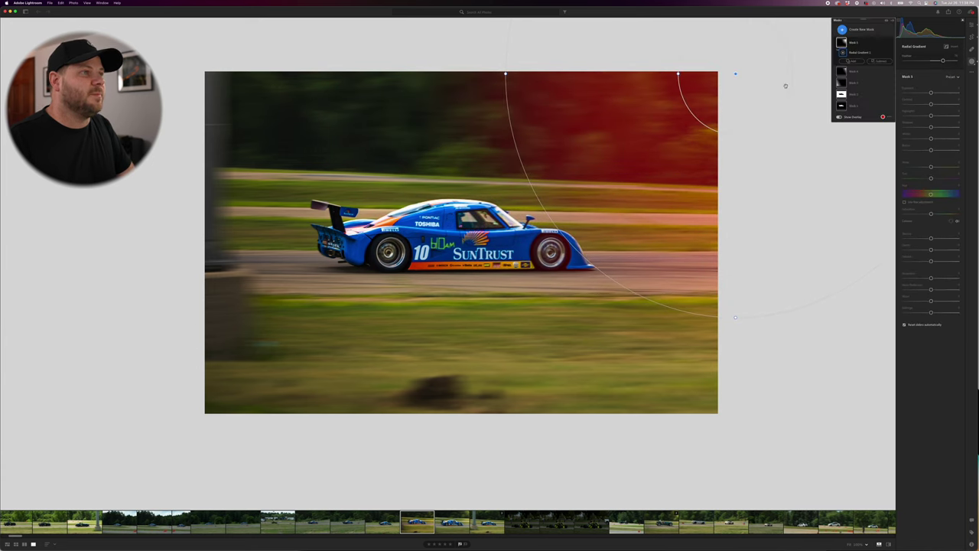
{"action": "left_click_drag", "start_coordinate": [931, 93], "coordinate": [934, 93]}
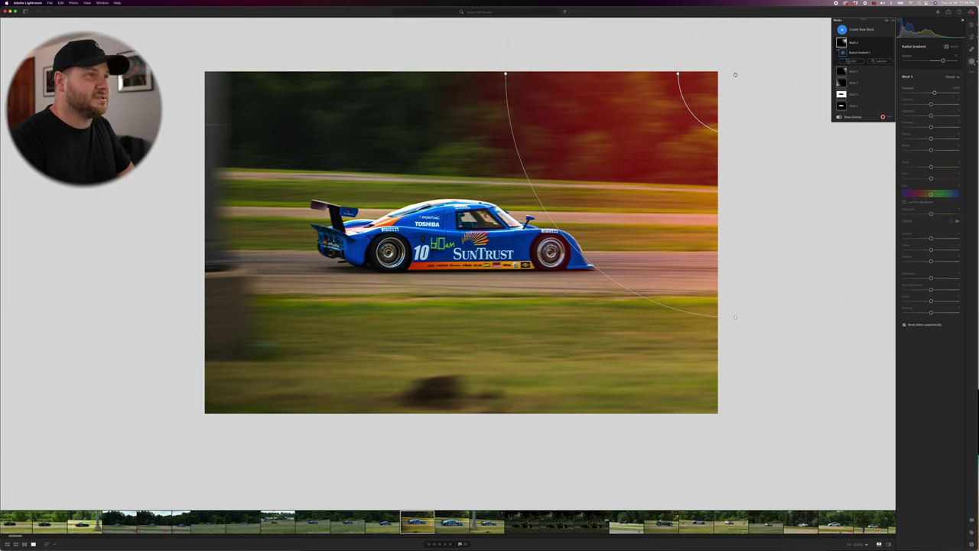
{"action": "key", "text": "Delete"}
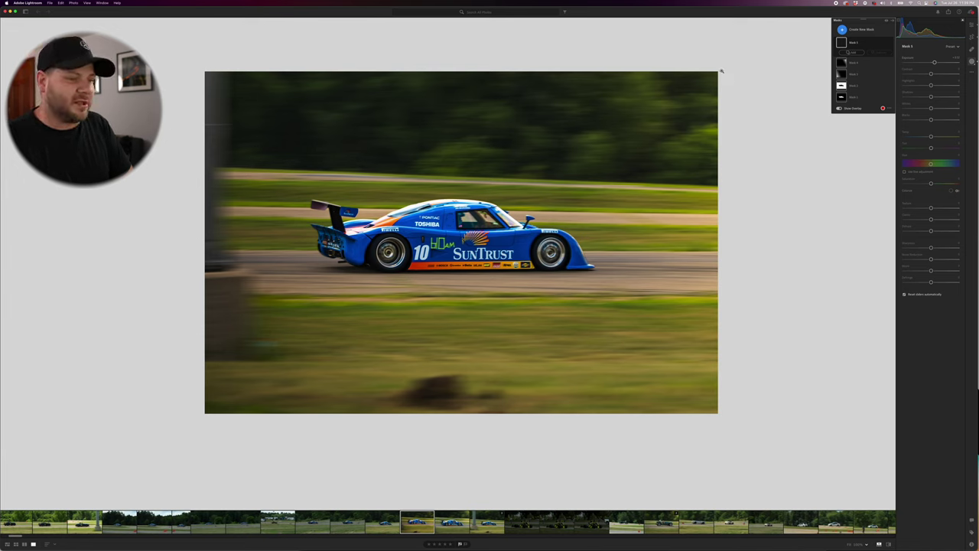
- Compare the edited photo with the original and return to the general edit settings
{"action": "left_click", "coordinate": [888, 544]}
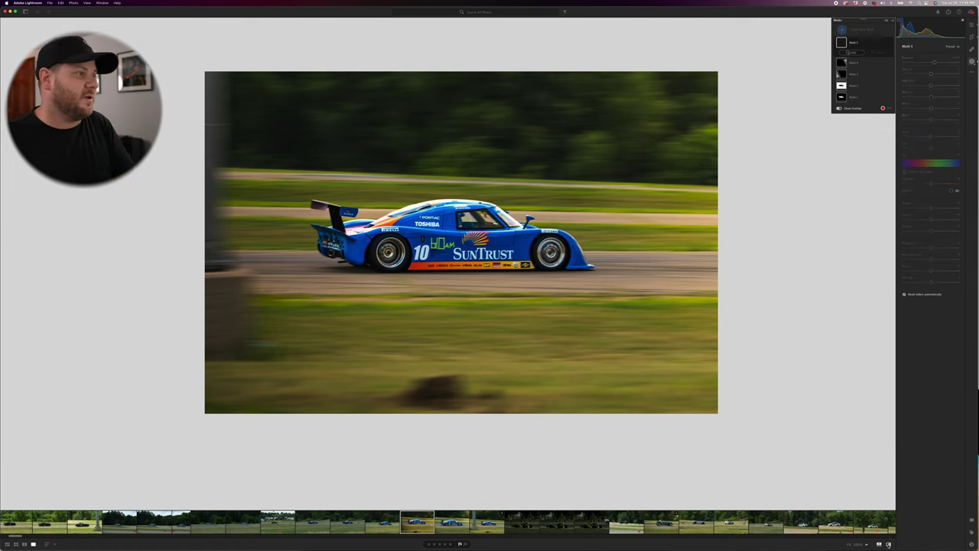
{"action": "left_click", "coordinate": [888, 543]}
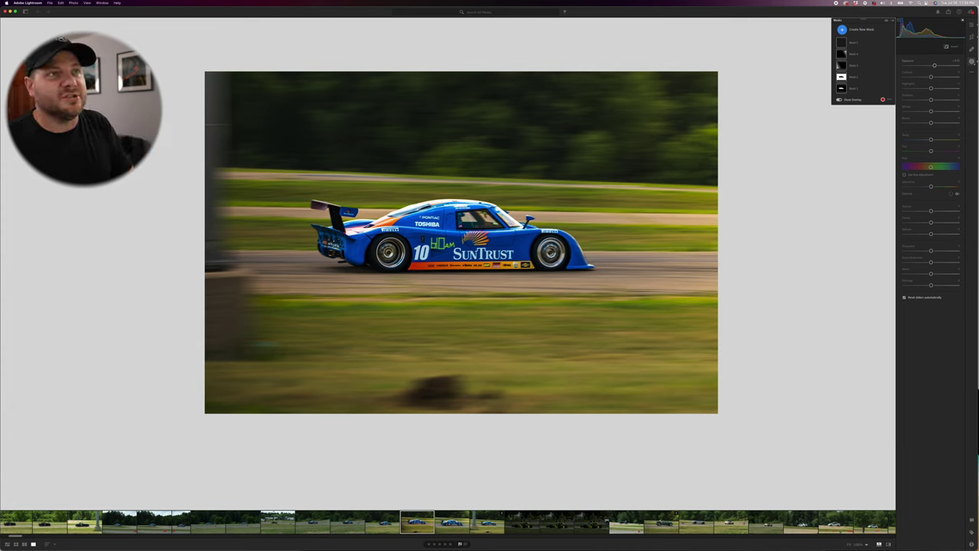
{"action": "left_click", "coordinate": [972, 25]}
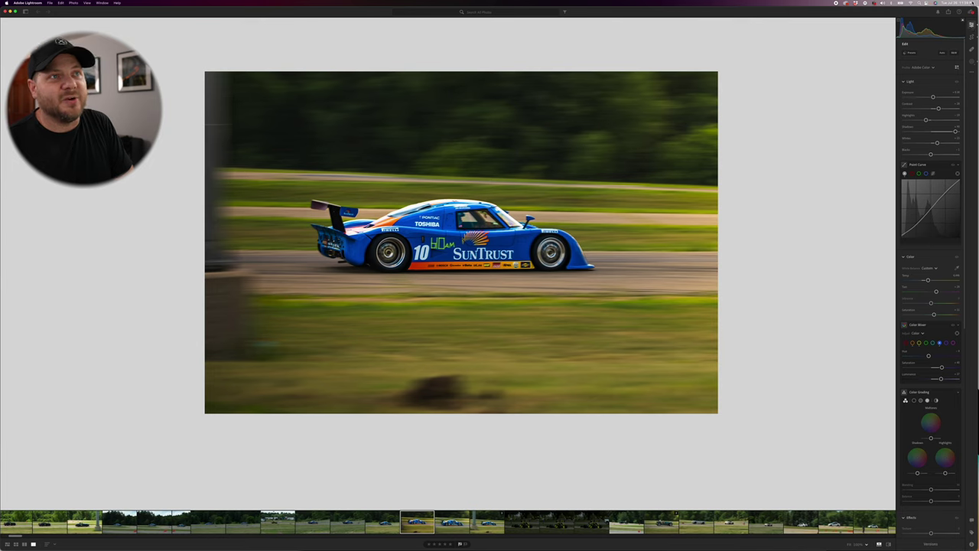
- Add a large radial gradient around the car to the warm upper right gradient mask and invert it to cover the surroundings
{"action": "left_click", "coordinate": [971, 62]}
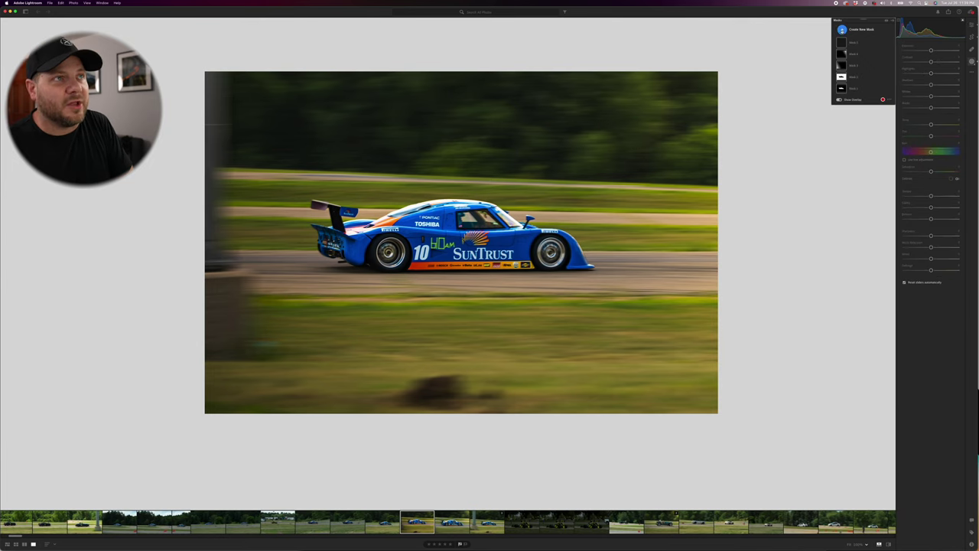
{"action": "key", "text": "r"}
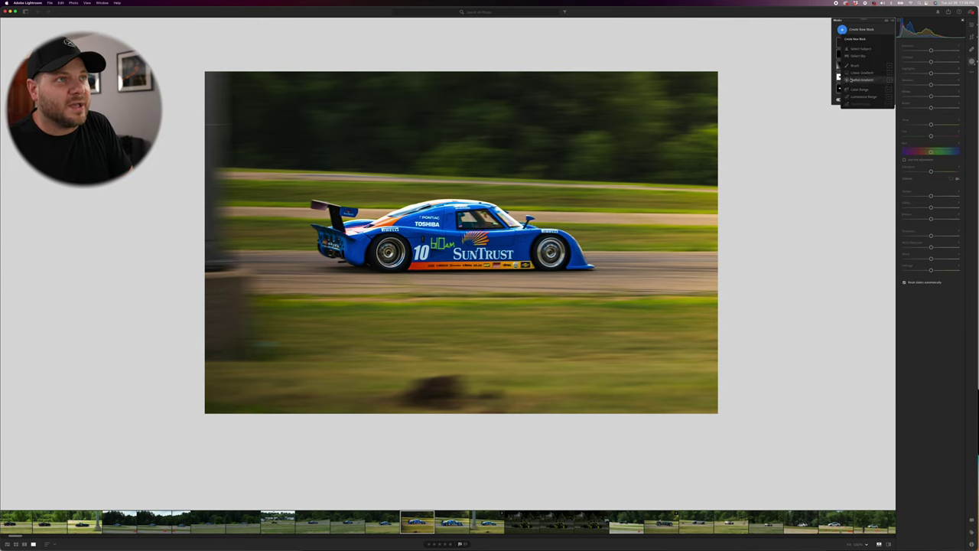
{"action": "left_click_drag", "start_coordinate": [638, 117], "coordinate": [704, 180]}
{"action": "left_click_drag", "start_coordinate": [313, 124], "coordinate": [710, 476]}
{"action": "left_click", "coordinate": [946, 46]}
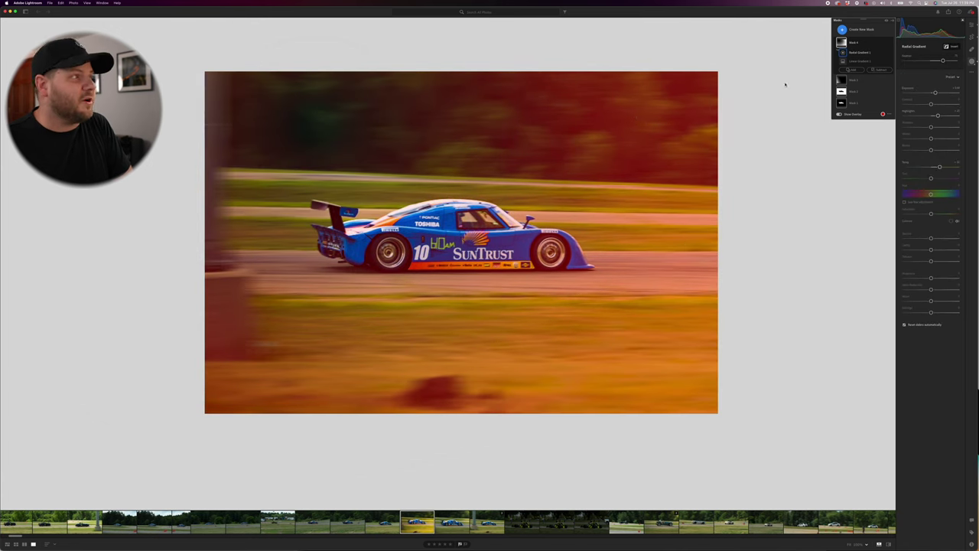
{"action": "left_click", "coordinate": [636, 116]}
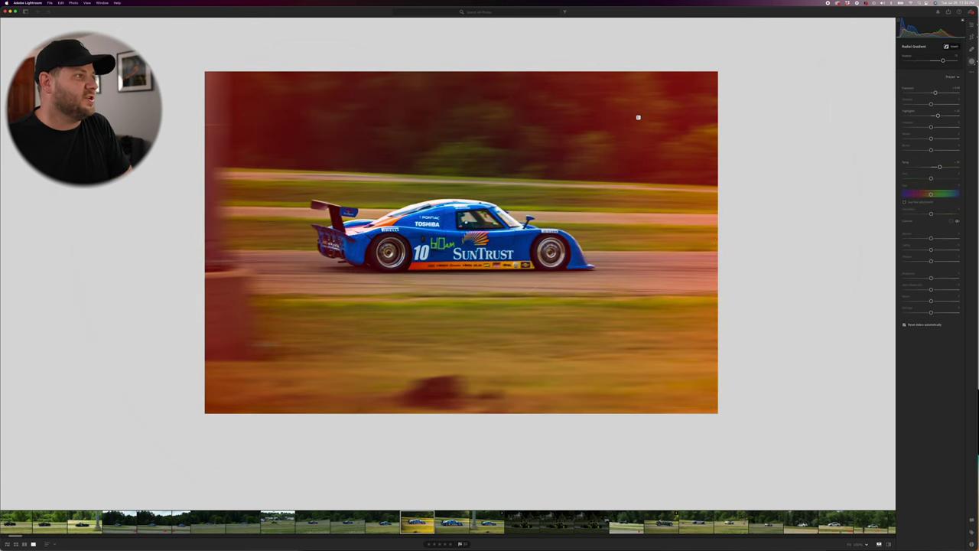